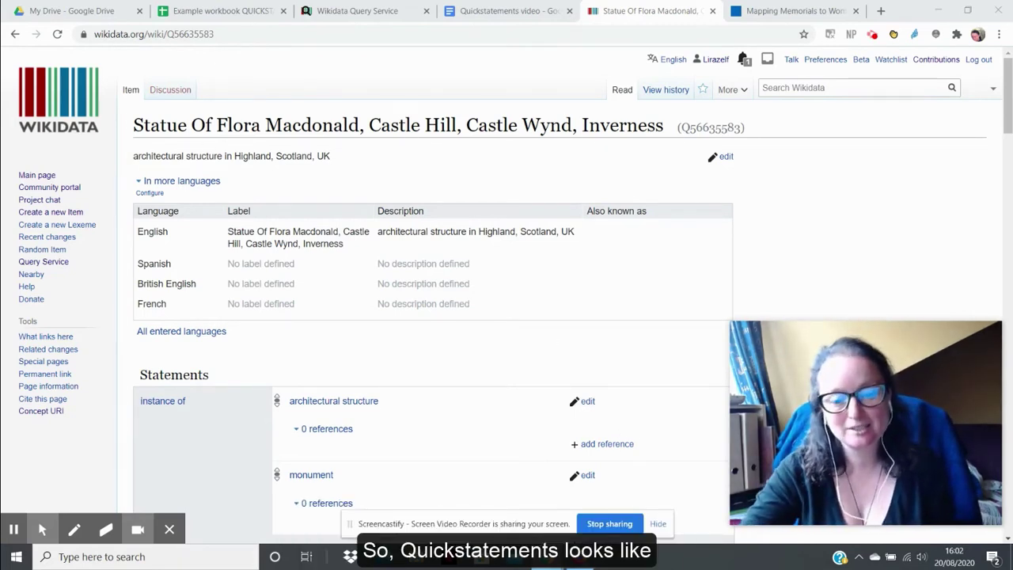
- Switch to Firefox to look at the QuickStatements start page and return to the Wikidata item in Chrome
key("alt+Tab")
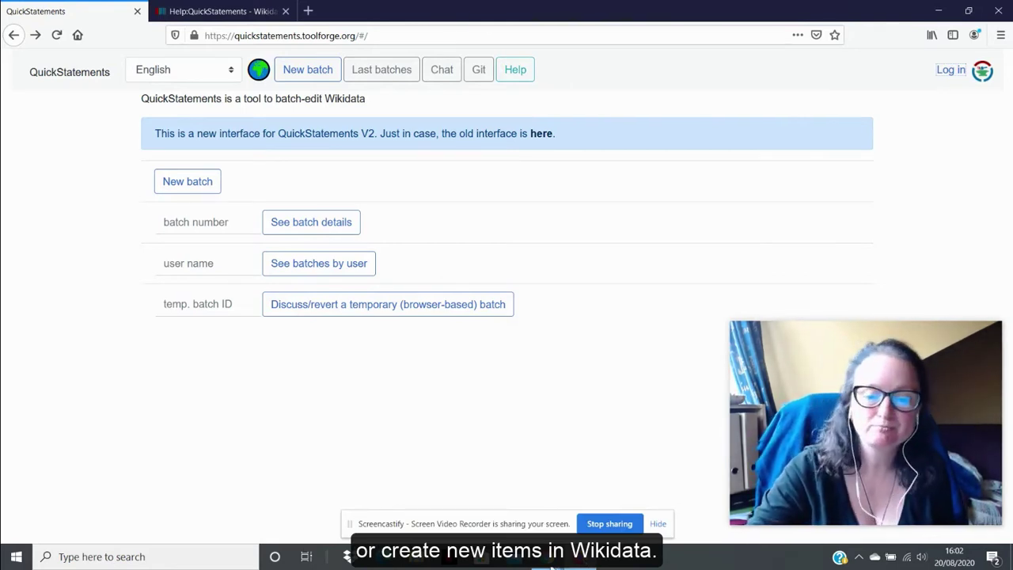
mouse_move(546, 557)
left_click(387, 505)
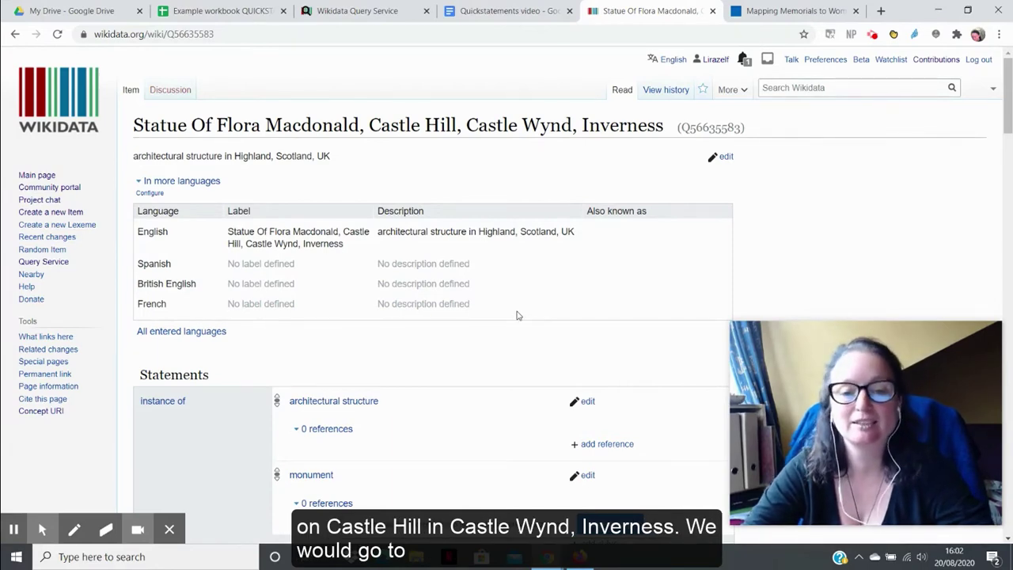
- Add "statue" as another "instance of" value on the Statue Of Flora Macdonald item and publish it
scroll(517, 315, "down", 3)
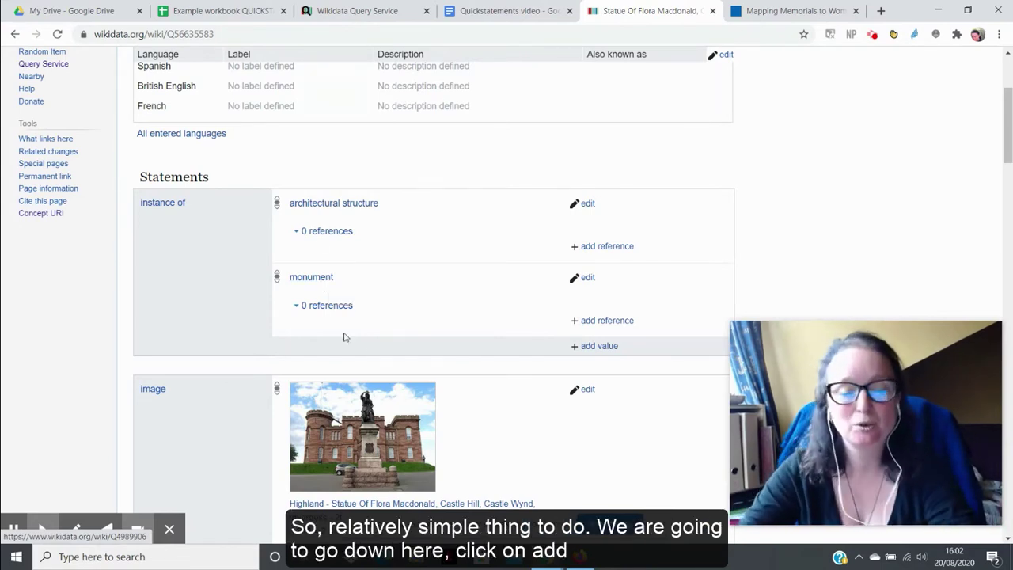
left_click(601, 346)
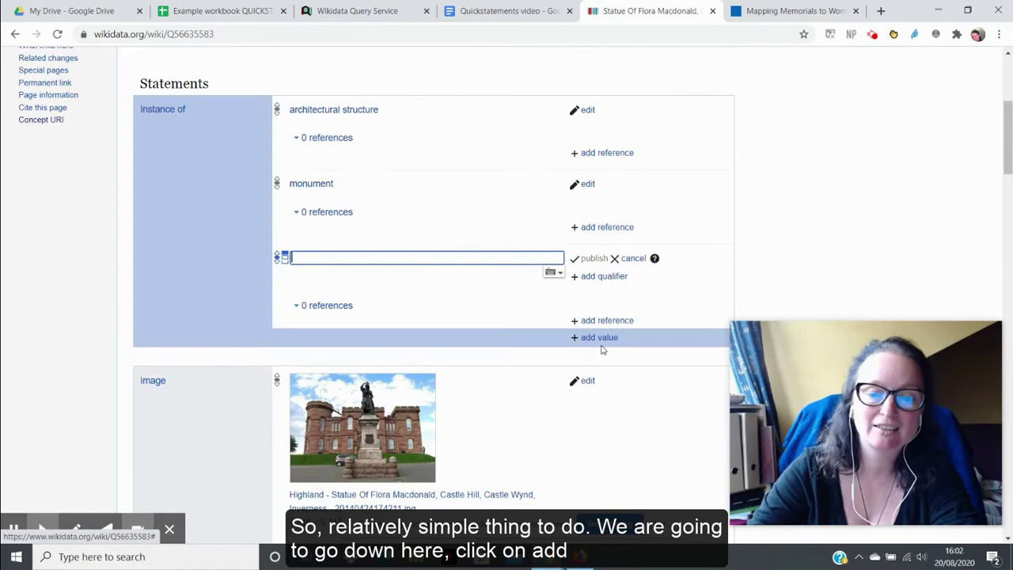
type("s")
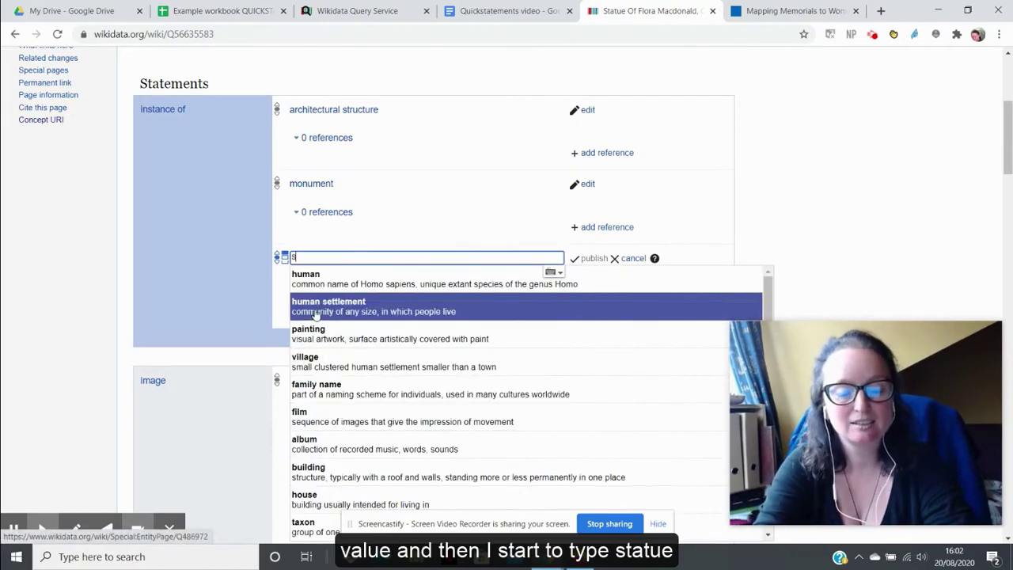
type("tatue")
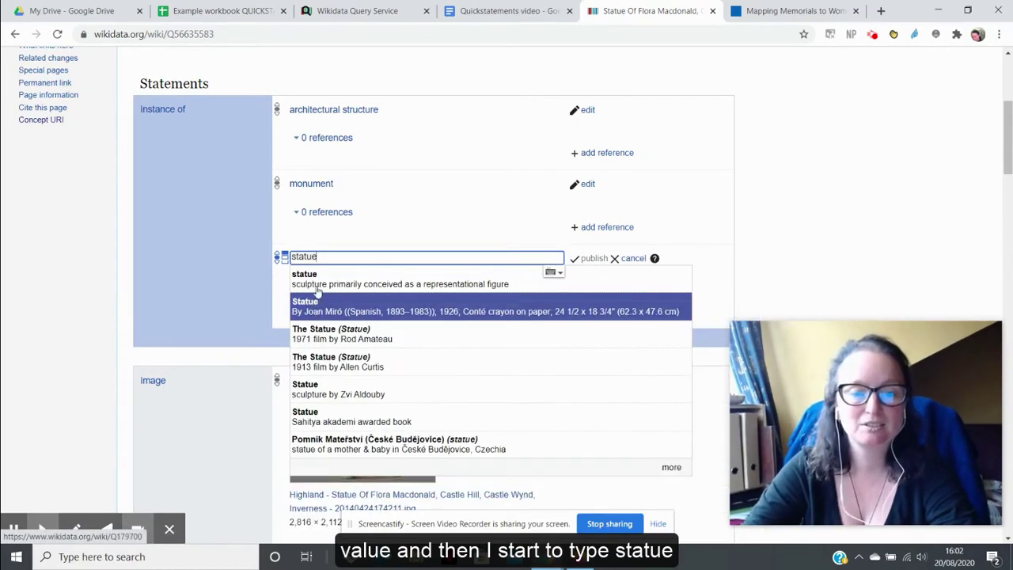
left_click(317, 280)
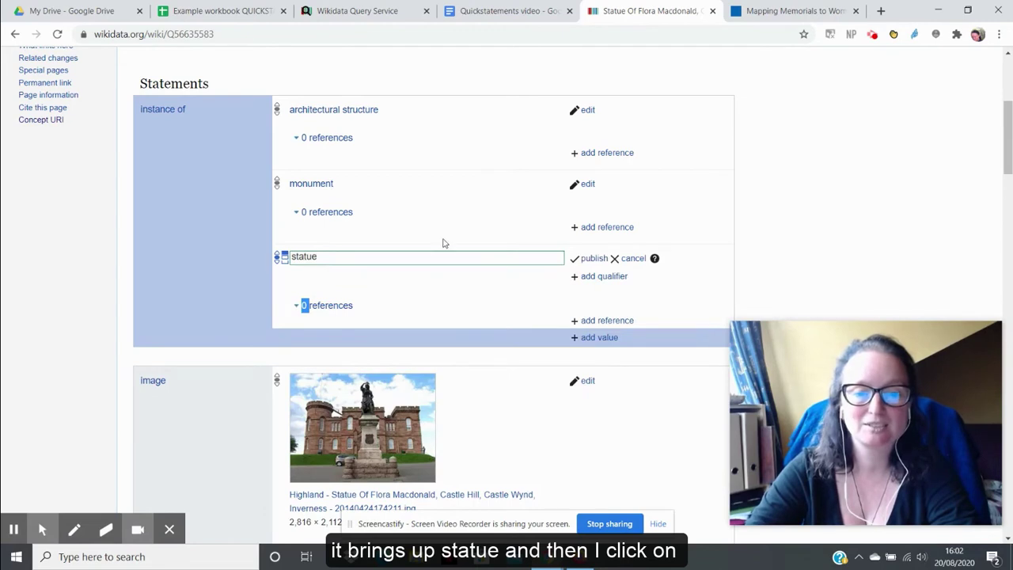
left_click(592, 260)
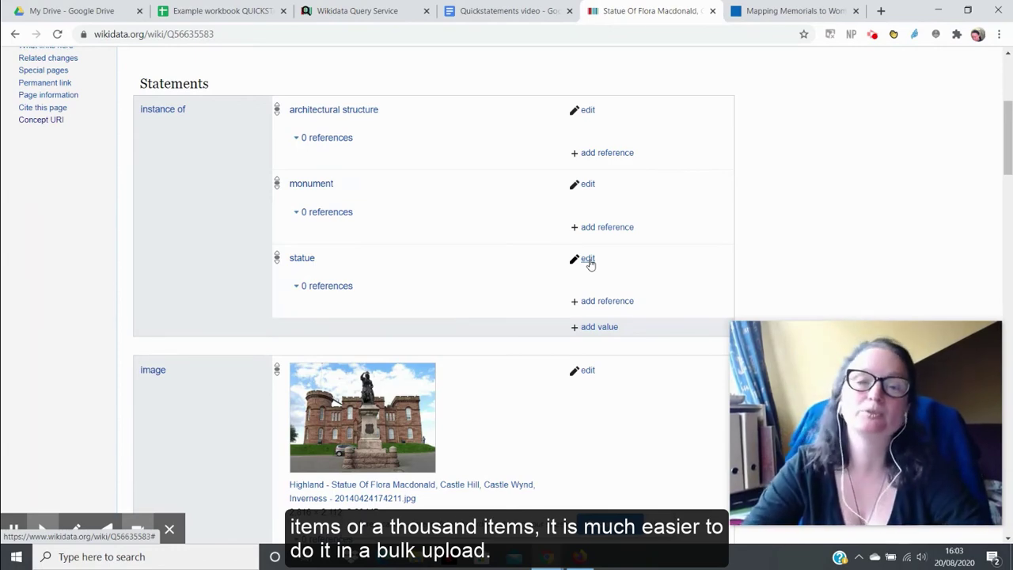
- Revisit the Statue Of Flora Macdonald item and switch to the "Example workbook QUICKSTATEMENTS" spreadsheet with the item properties list
scroll(590, 263, "up", 4)
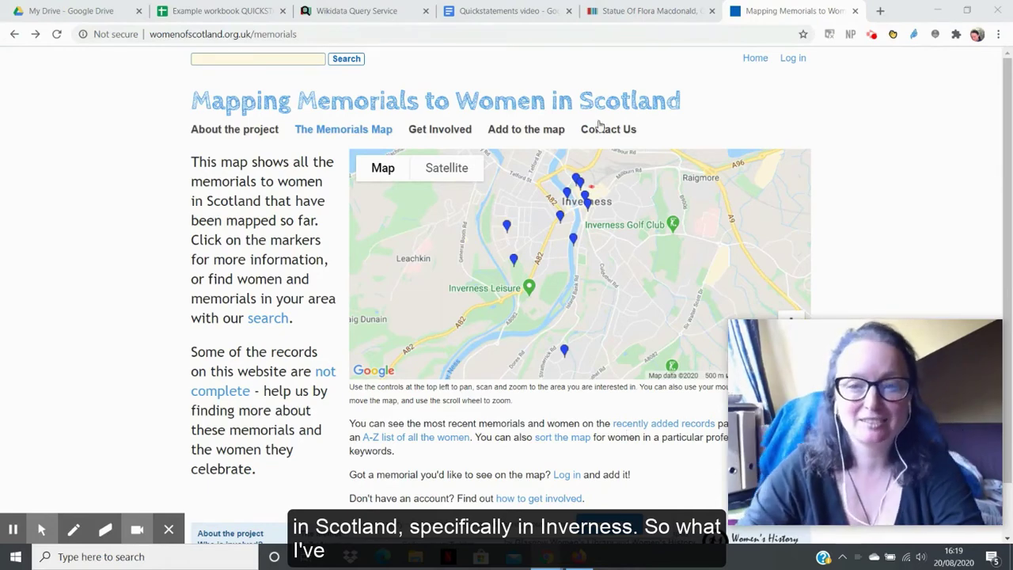
left_click(645, 11)
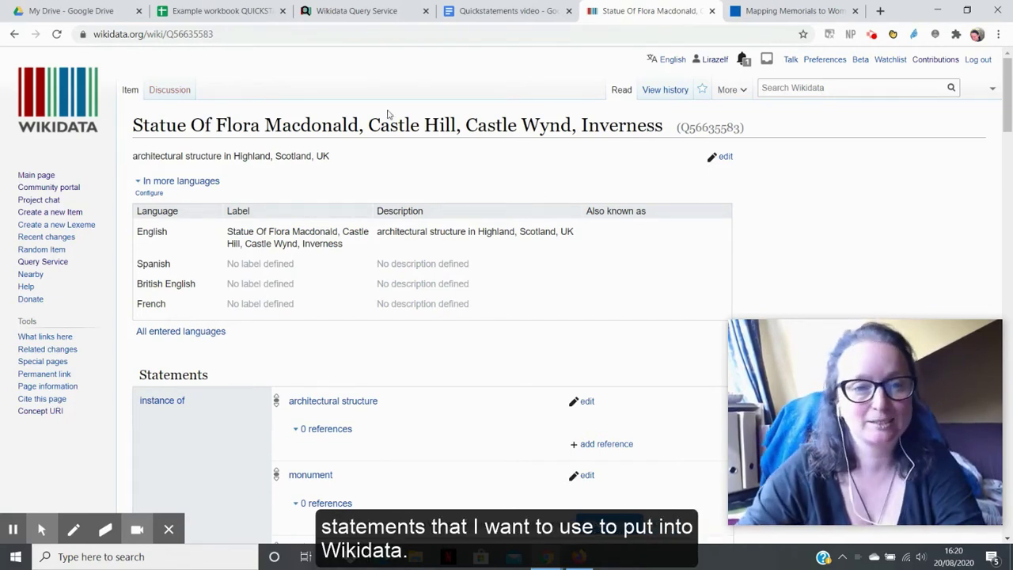
left_click(202, 11)
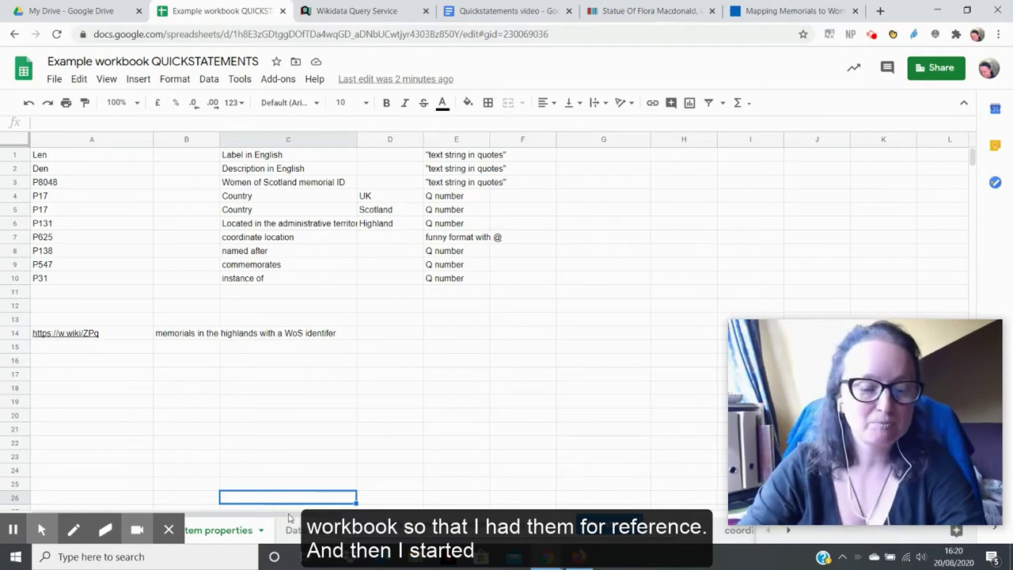
- Open the Data collection sheet and examine the first memorial's description, URL, identifier, woman commemorated and Wikidata QID
left_click(312, 529)
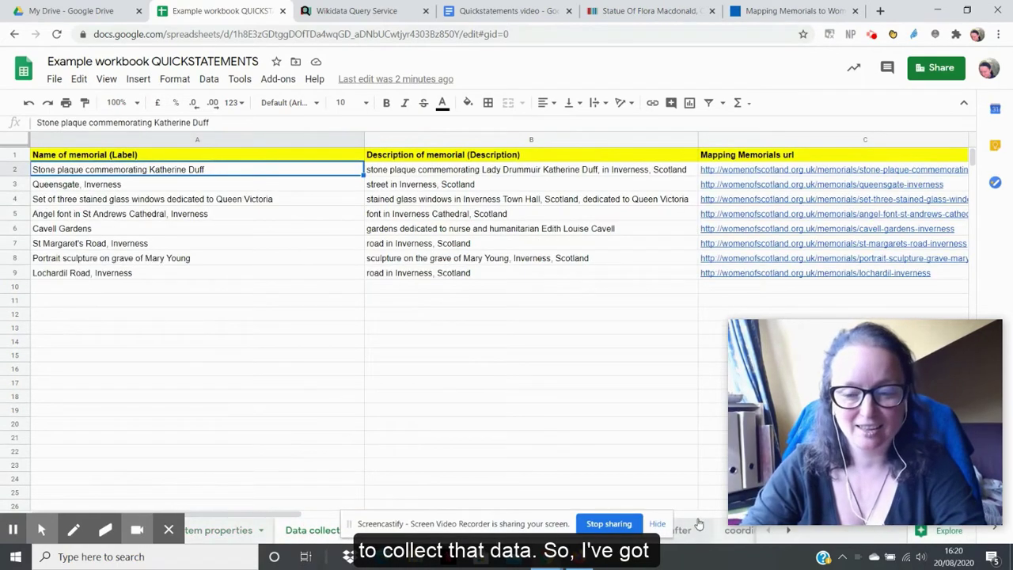
left_click(660, 524)
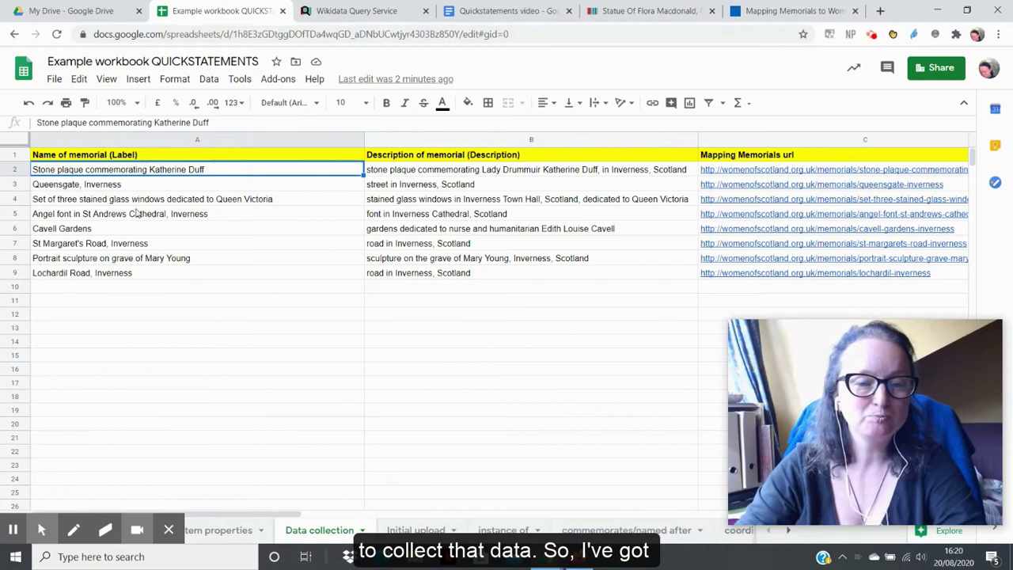
key("Right")
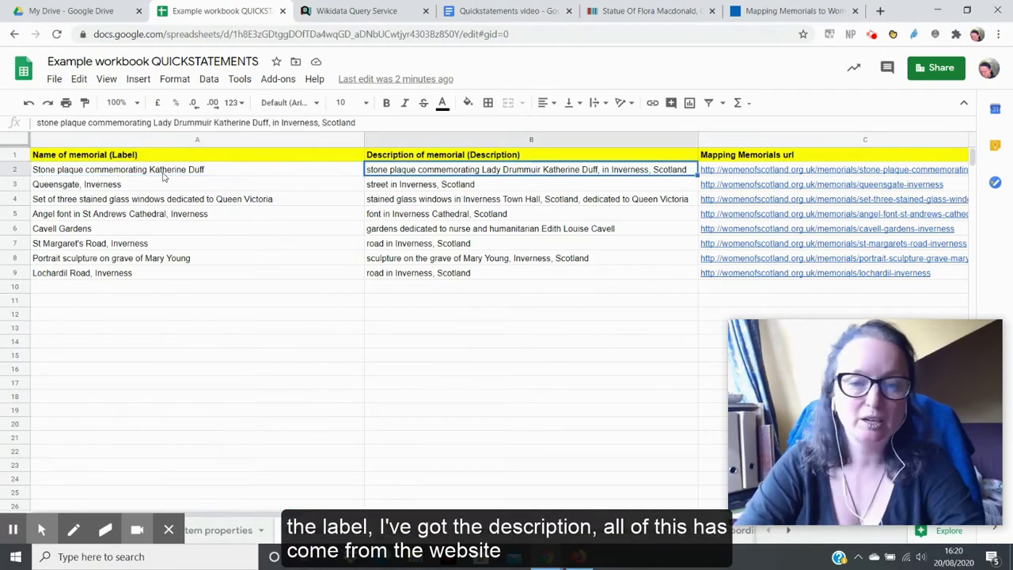
key("Right")
key("Right")
key("Right")
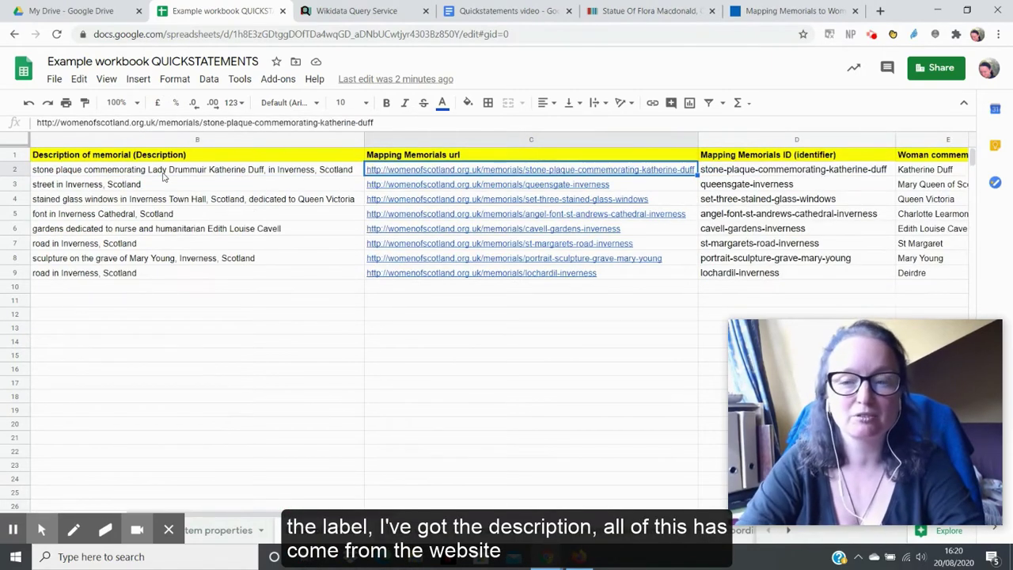
key("Left")
key("Right")
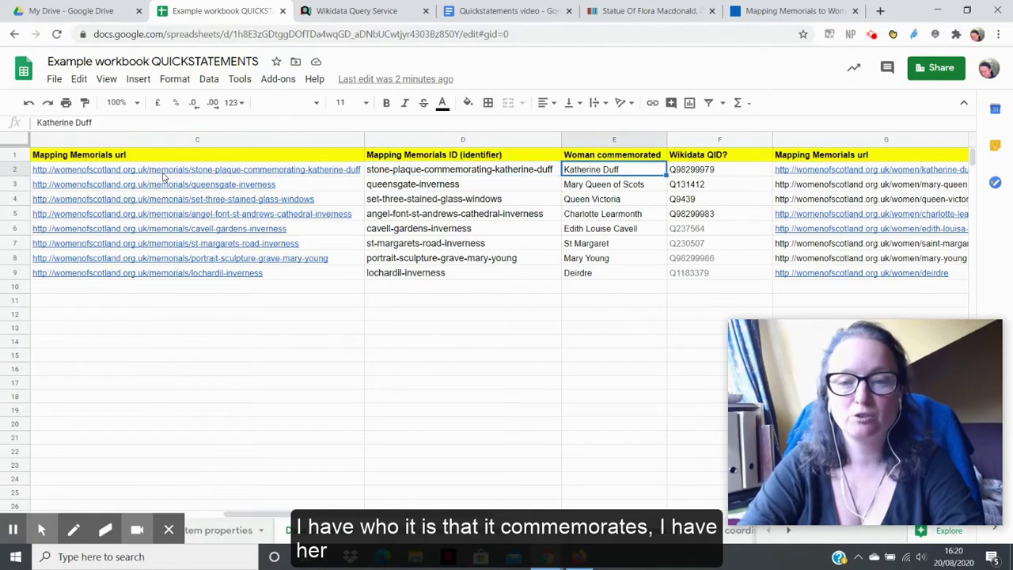
key("Right")
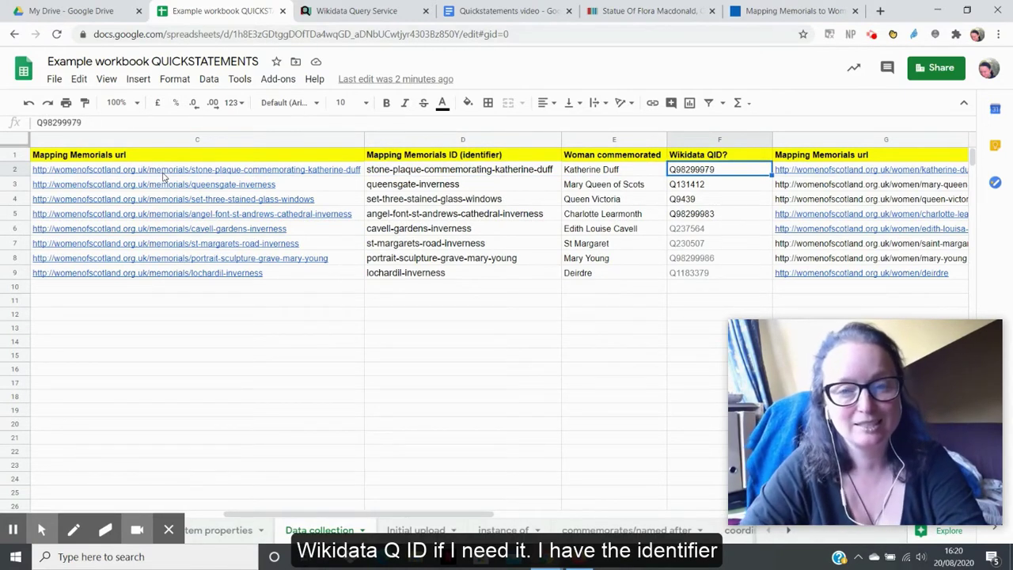
key("Left")
key("Left")
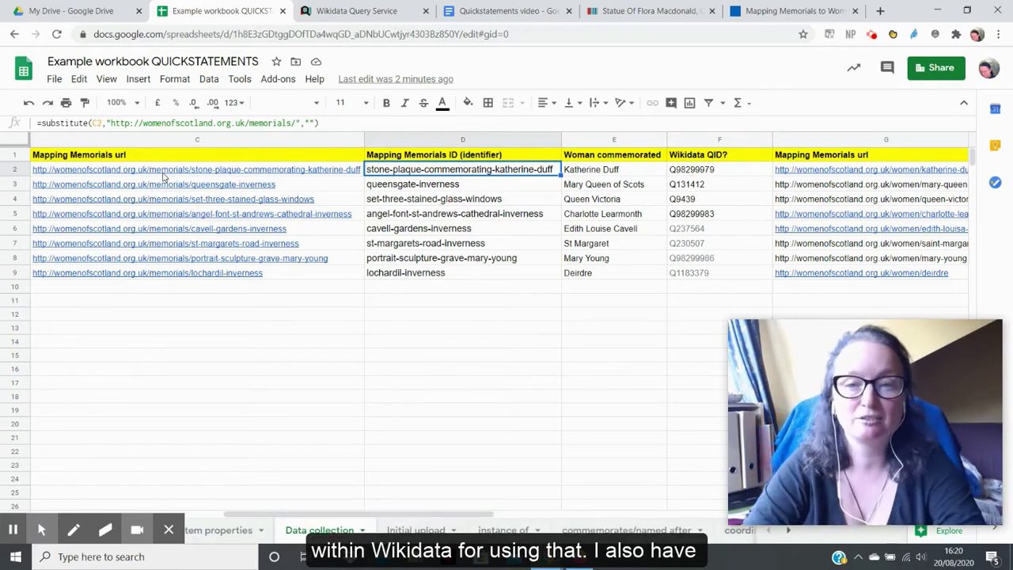
- Examine the "instance of" and "coordinate location" entries of the first memorial in row 2
key("Right")
key("Right")
key("Right")
key("Right")
key("Right")
key("Right")
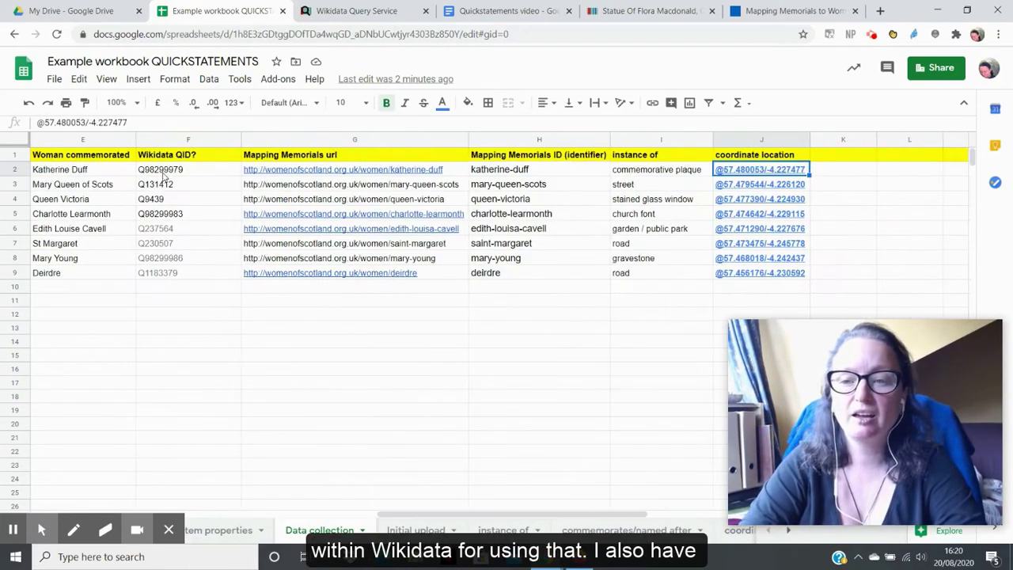
key("Left")
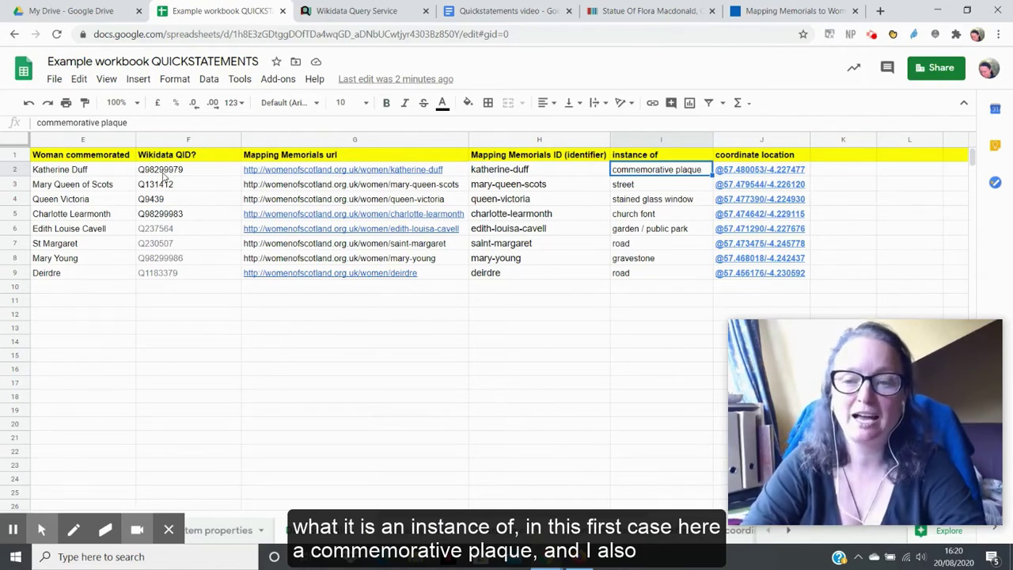
key("Right")
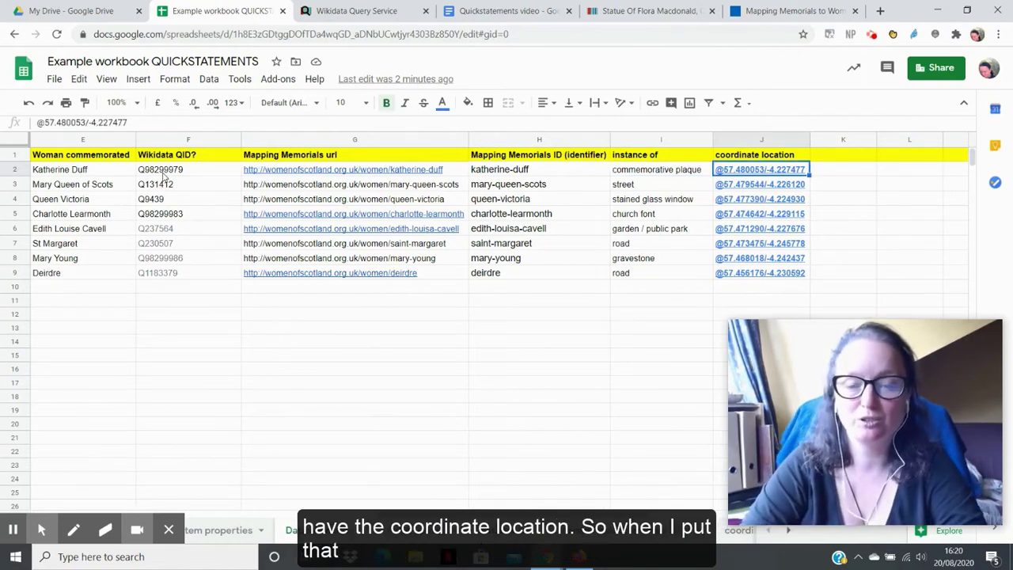
mouse_move(78, 497)
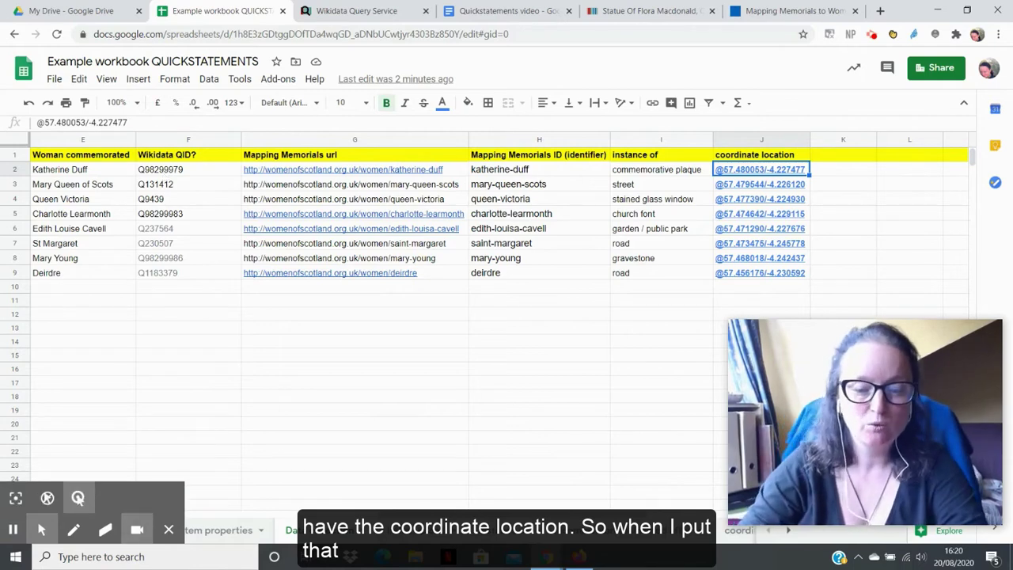
- Open the Initial upload sheet and examine the CREATE and LAST commands in column A, rows 3 to 10
left_click(291, 530)
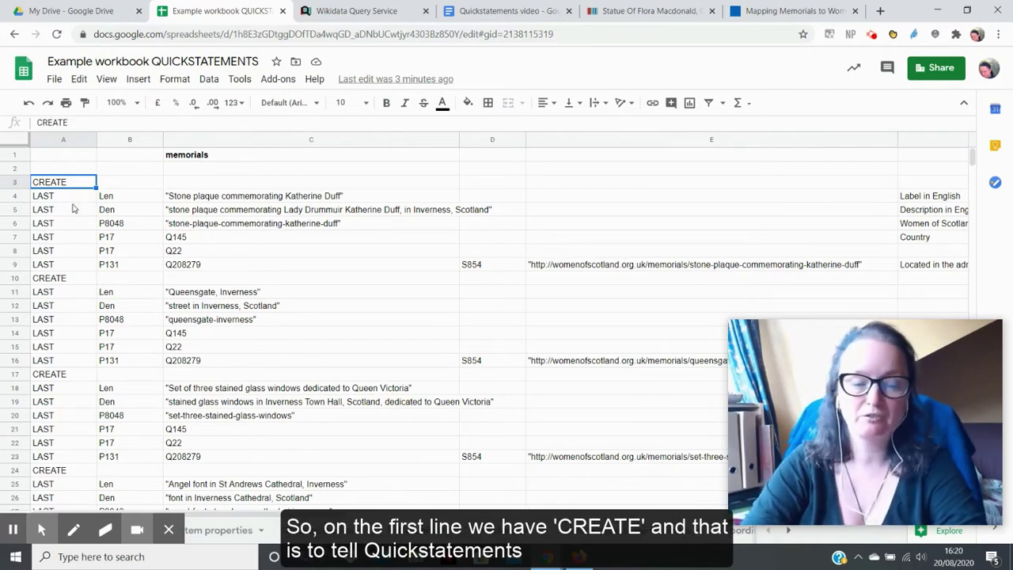
key("Up")
key("Down")
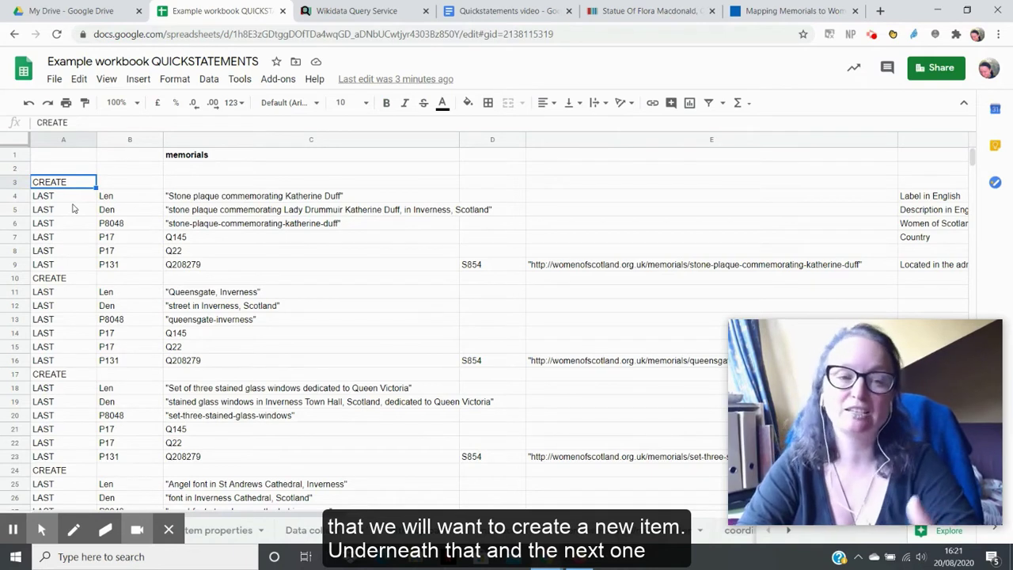
key("Down")
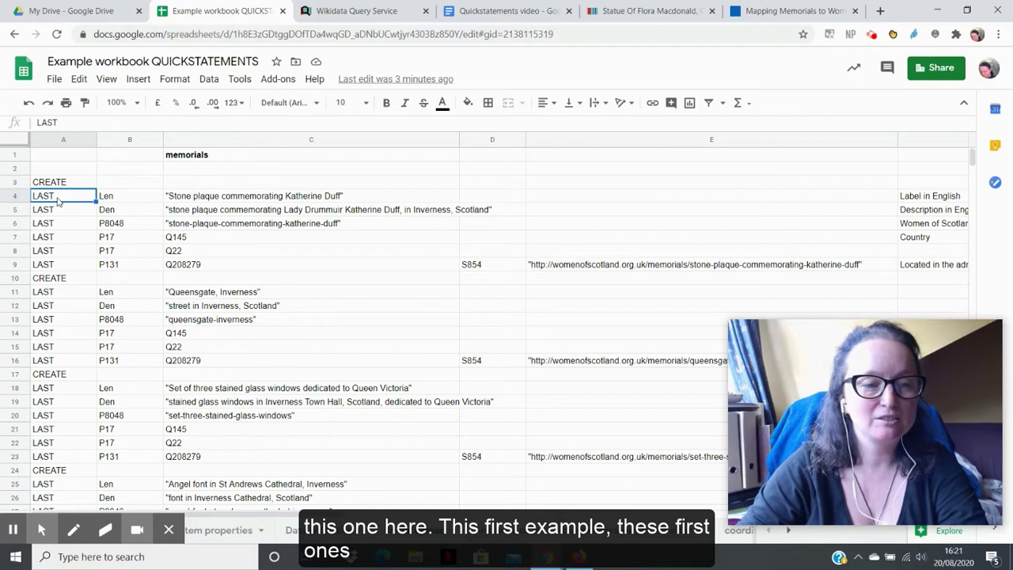
left_click(62, 210)
left_click(63, 224)
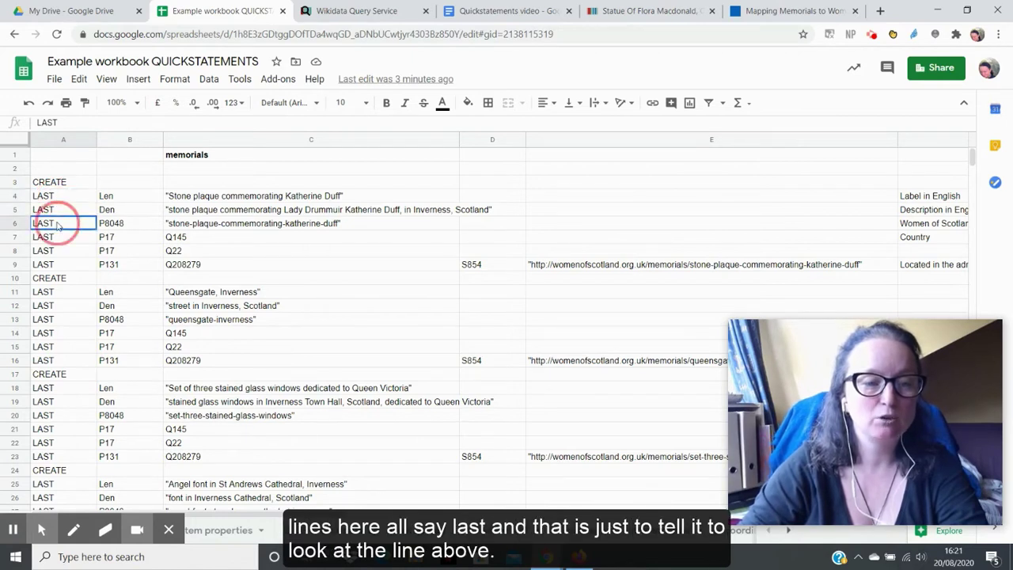
left_click(63, 237)
left_click(64, 252)
left_click(63, 268)
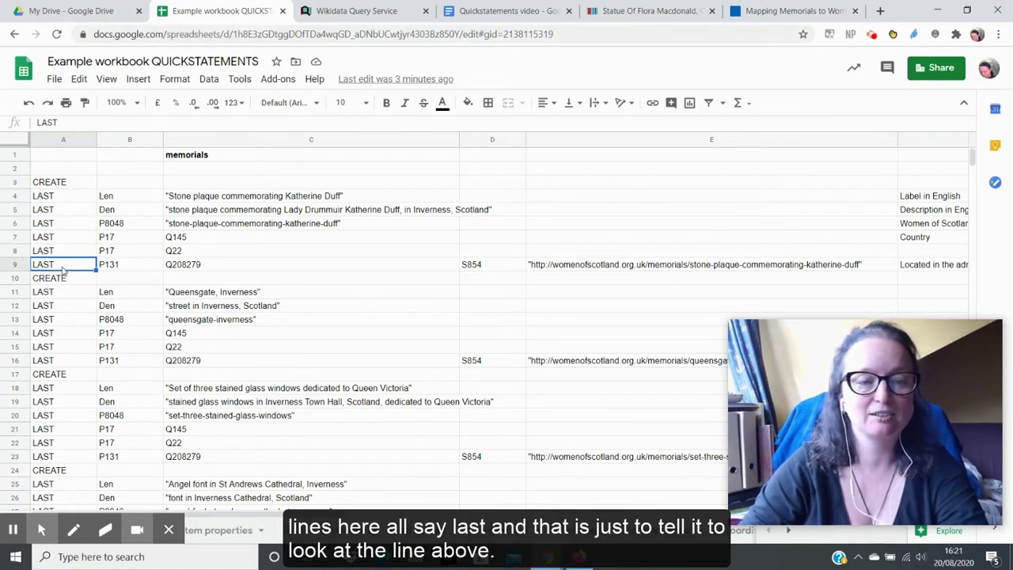
left_click(49, 281)
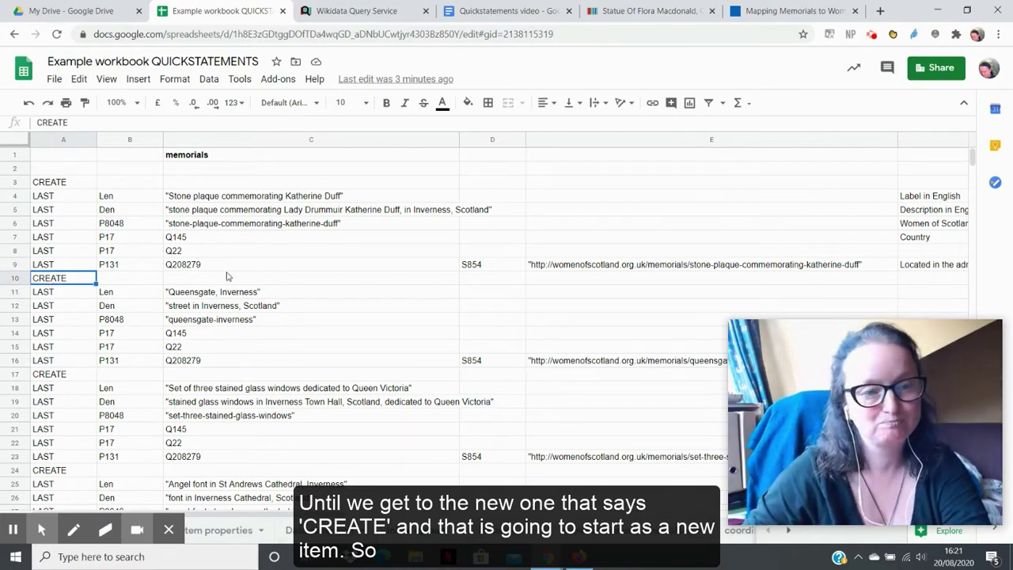
- Examine the first item's property codes in B4 to B9 and the S854 source code and URL formula in row 9
left_click(133, 197)
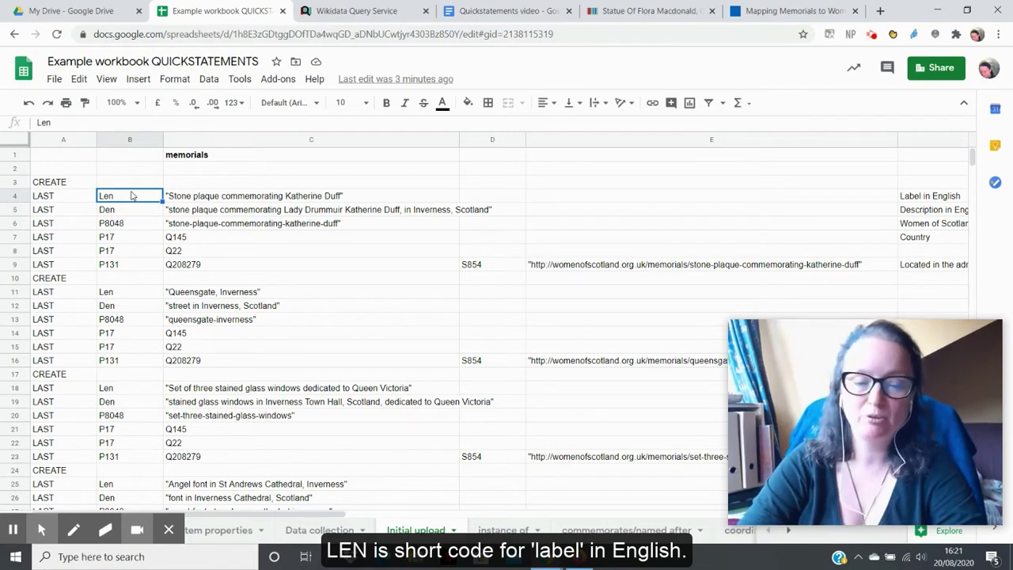
key("Down")
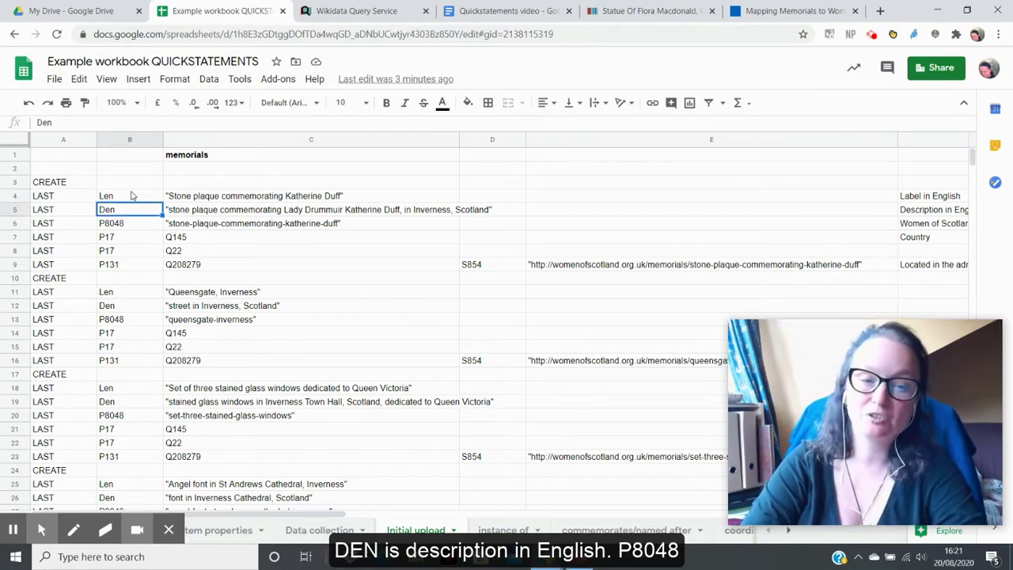
key("Down")
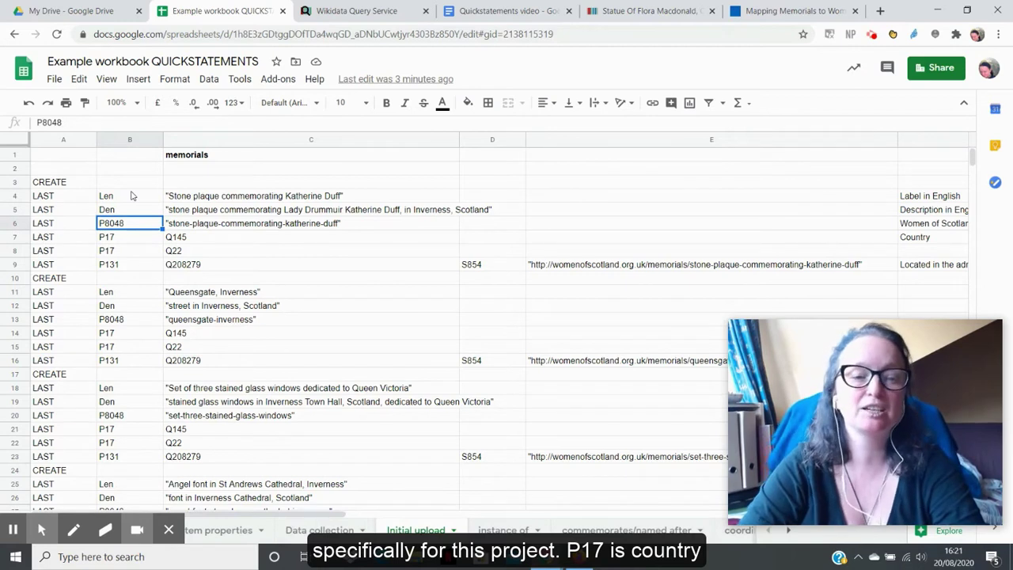
key("Down")
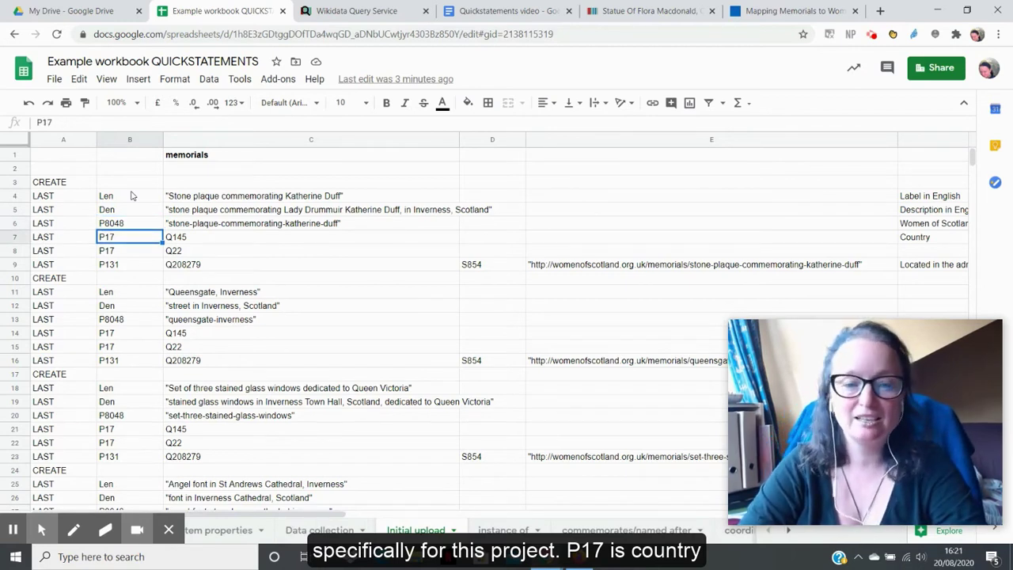
key("Down")
key("Down")
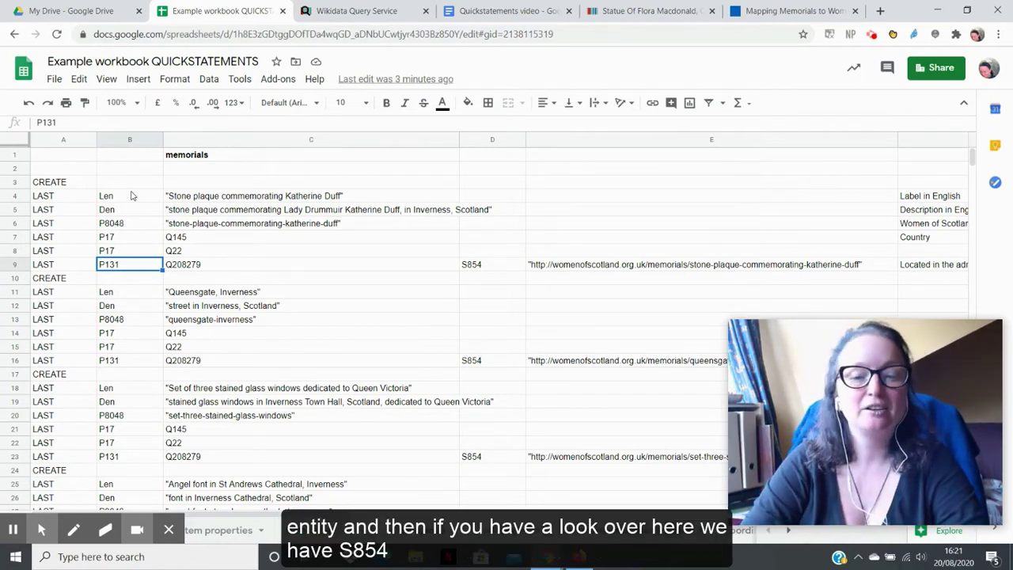
key("Right")
key("Right")
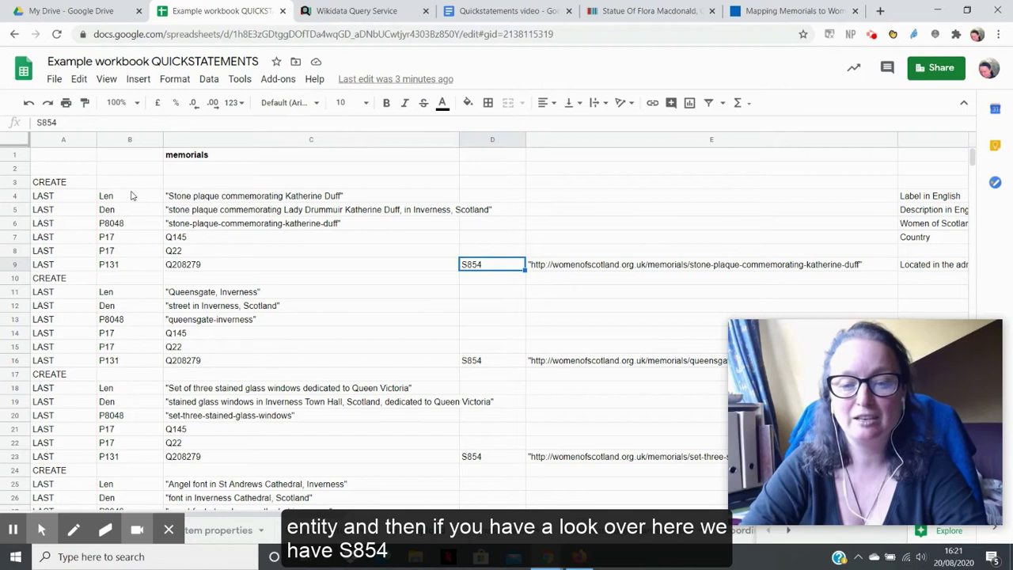
key("Right")
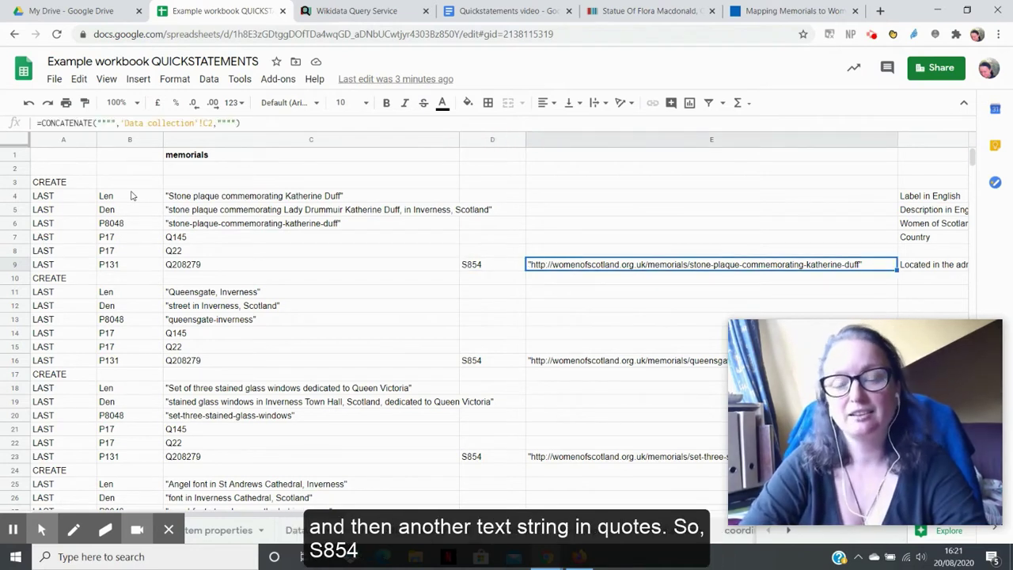
- Examine the S854 source code in D9 and the Q208279 value in C9 of the first item
key("Left")
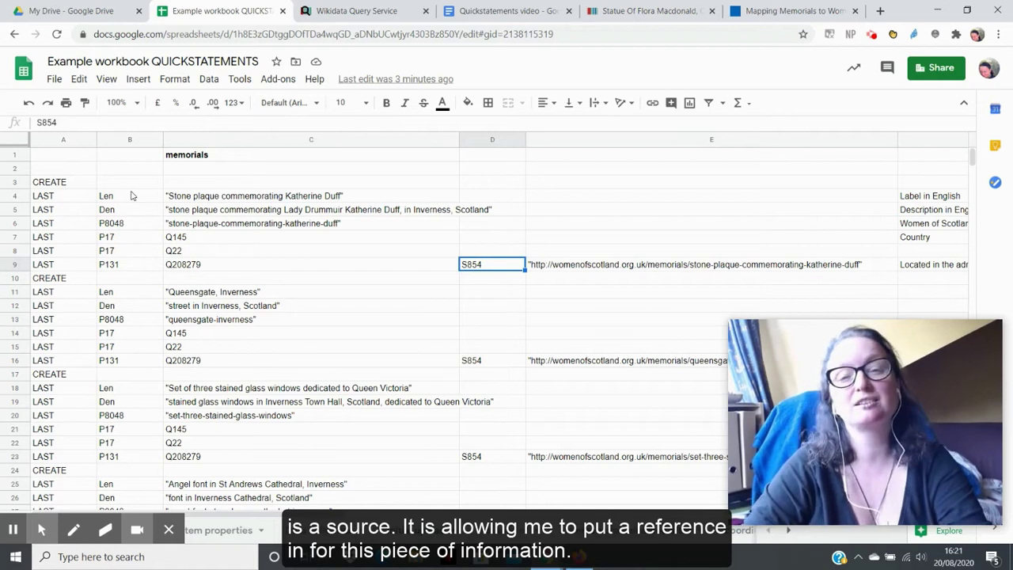
key("Left")
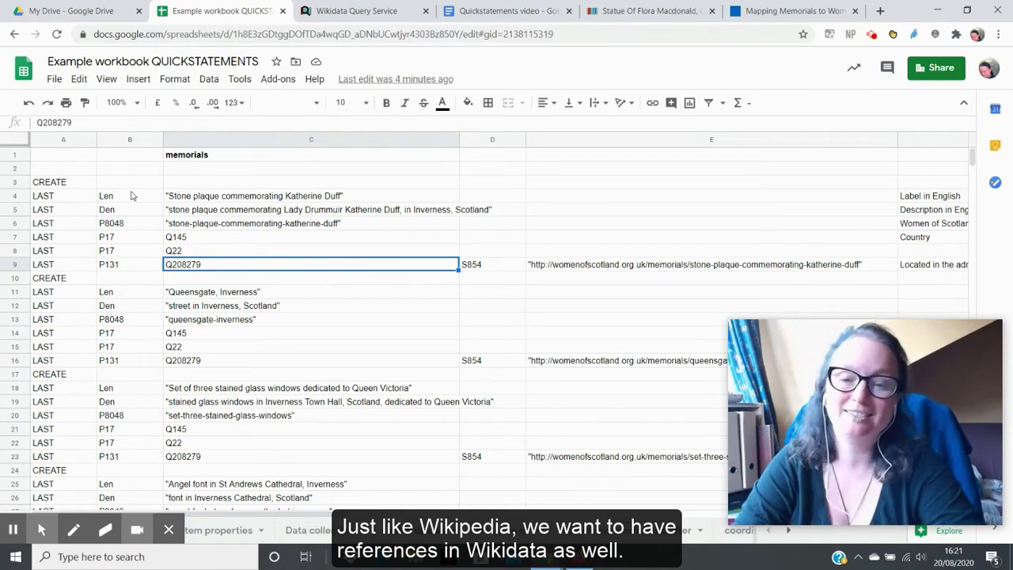
key("Right")
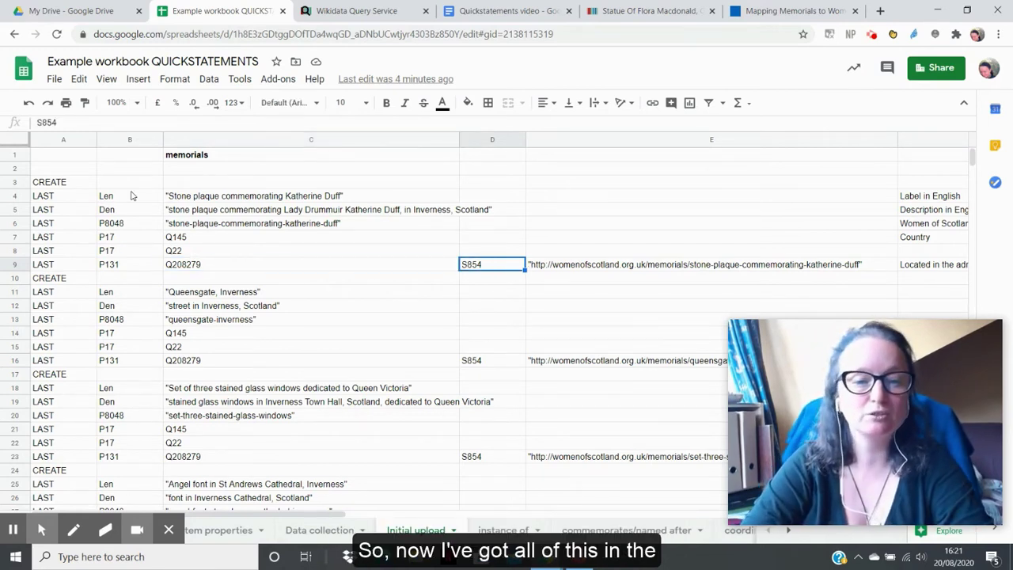
- Examine the quoted text strings for the first item's label, description and memorial identifier in C4 to C6
key("Left")
key("Left")
key("Left")
key("Up")
key("Up")
key("Up")
key("Up")
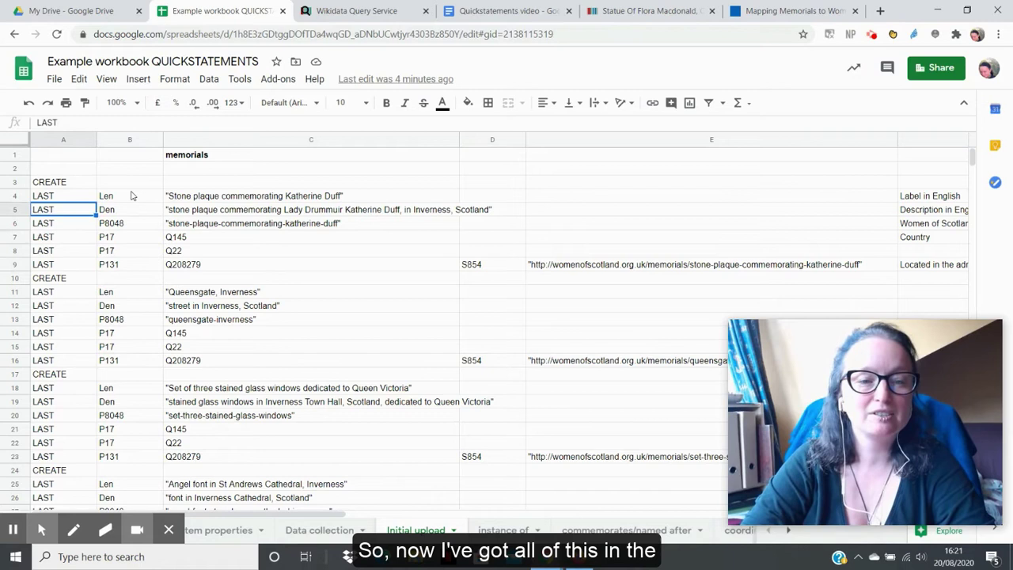
key("Up")
key("Right")
key("Right")
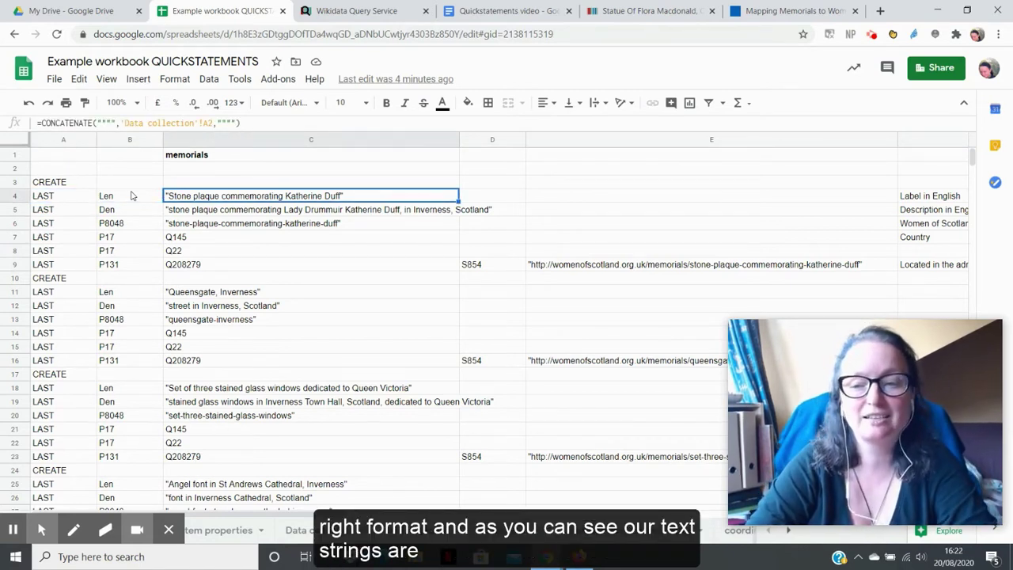
key("Down")
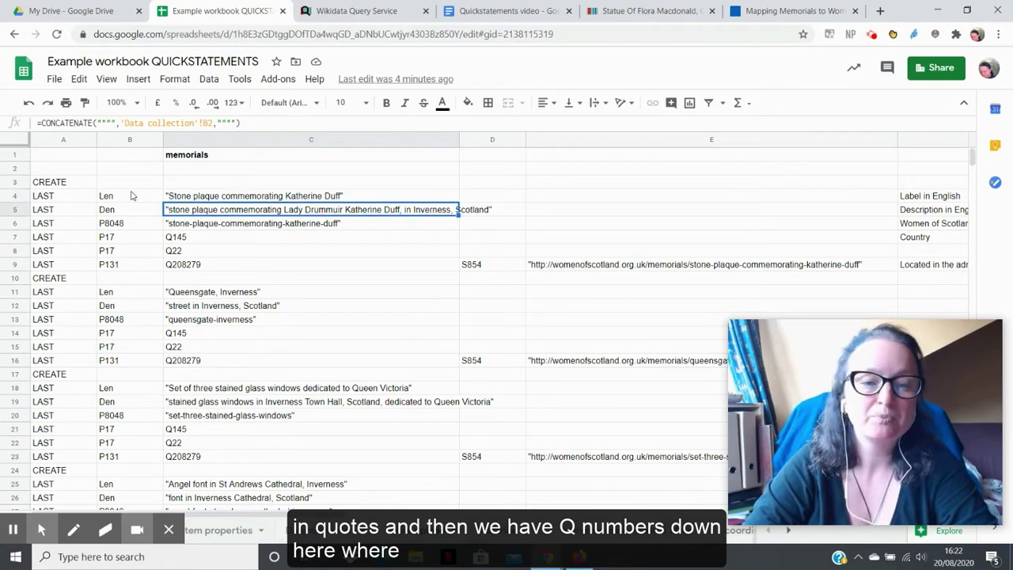
key("Down")
- Examine the first item's Q numbers in C7 to C9 and the reference URL code in D9
key("Down")
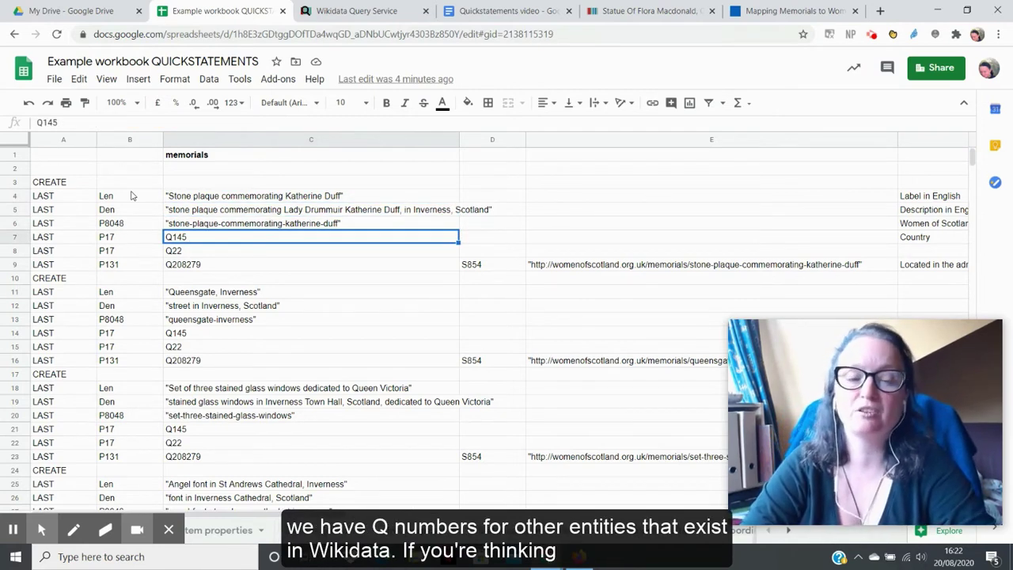
key("Down")
key("Down")
key("Up")
key("Up")
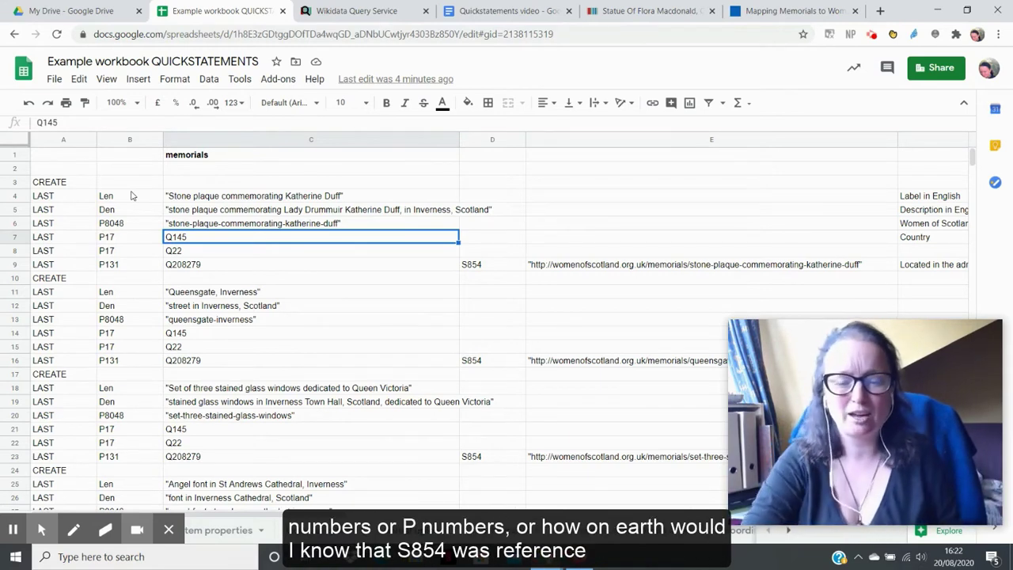
key("Down")
key("Down")
key("Right")
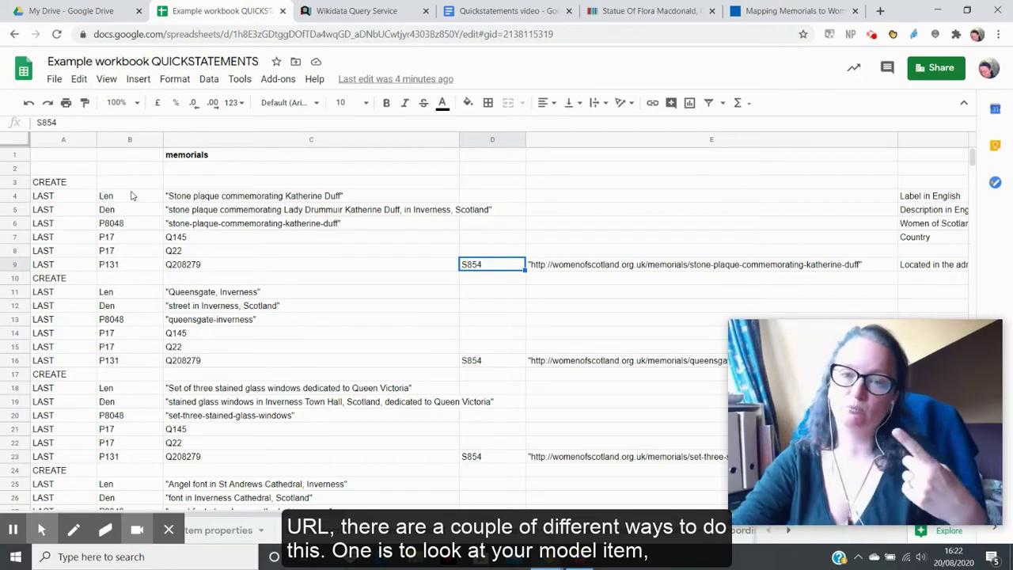
- Switch to Firefox and look through the Wikidata Help:QuickStatements page for its command syntax examples, then return to QuickStatements
left_click(580, 556)
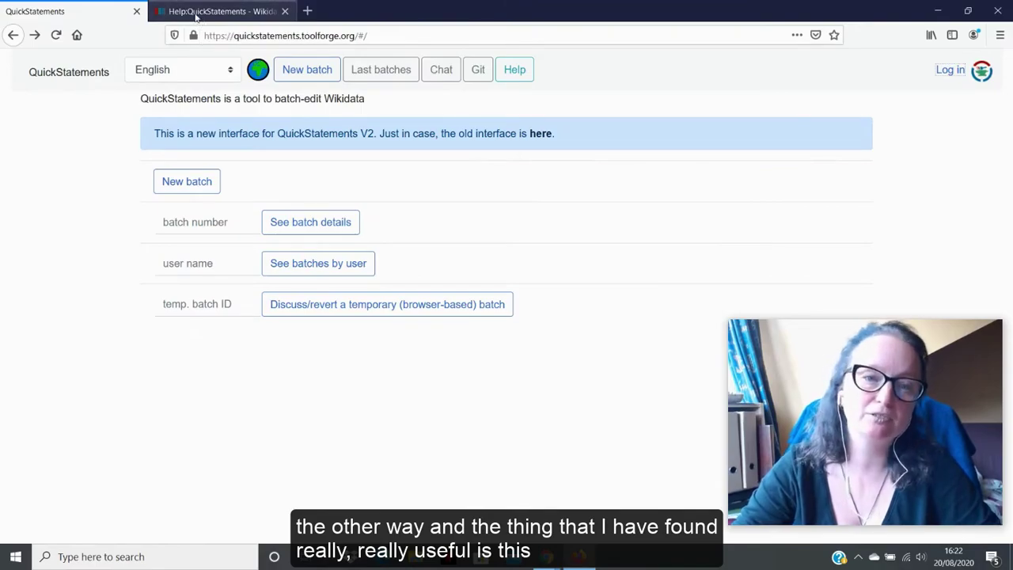
left_click(196, 18)
scroll(507, 292, "up", 15)
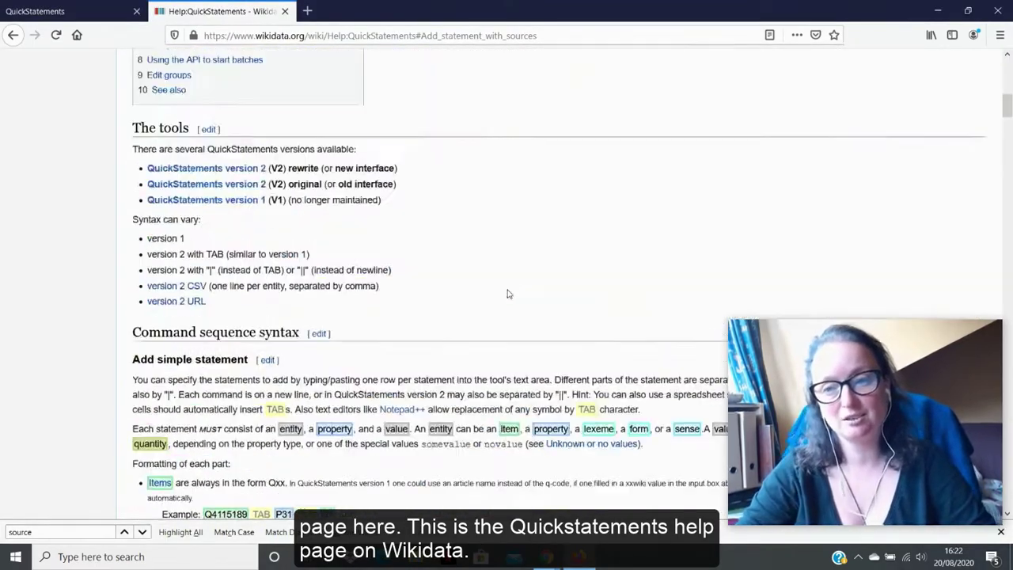
scroll(503, 292, "up", 1)
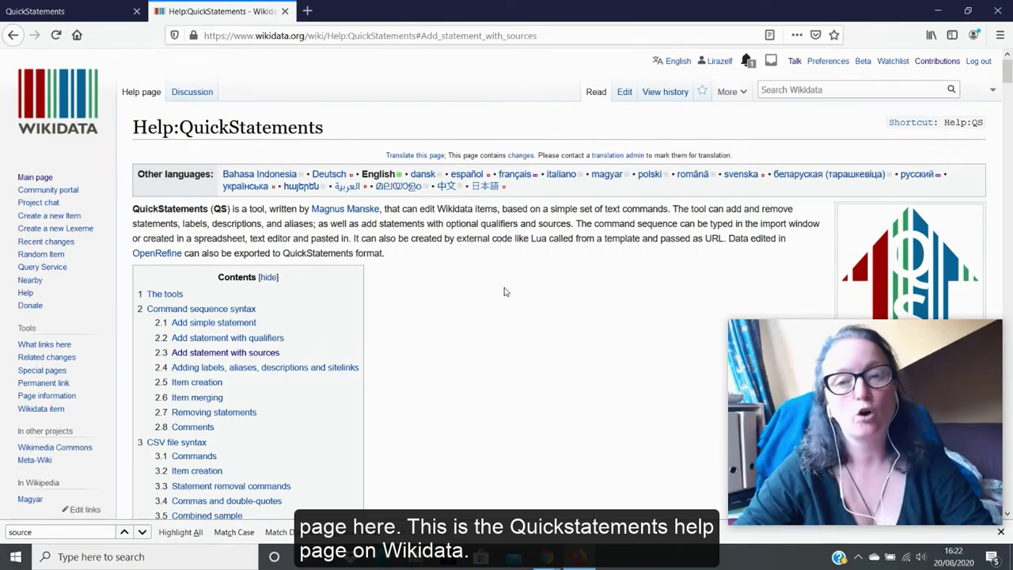
scroll(503, 292, "down", 20)
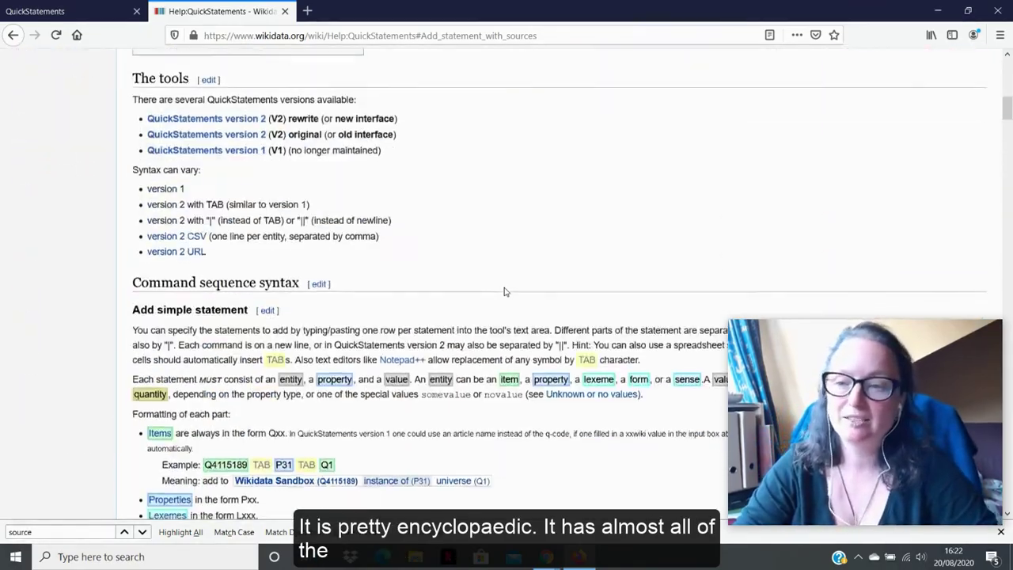
scroll(504, 292, "down", 15)
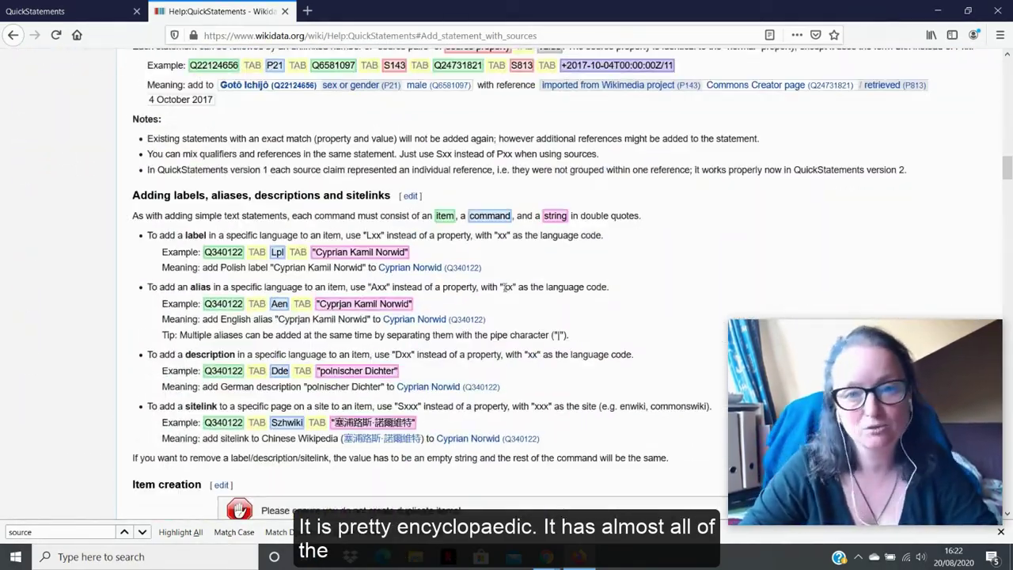
scroll(504, 287, "down", 2)
scroll(504, 287, "up", 15)
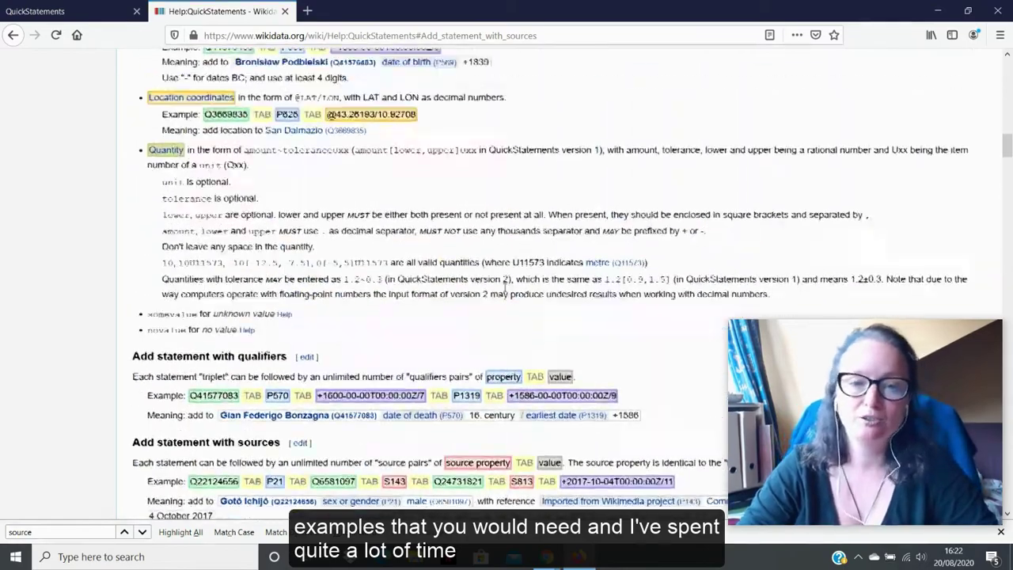
scroll(504, 289, "up", 10)
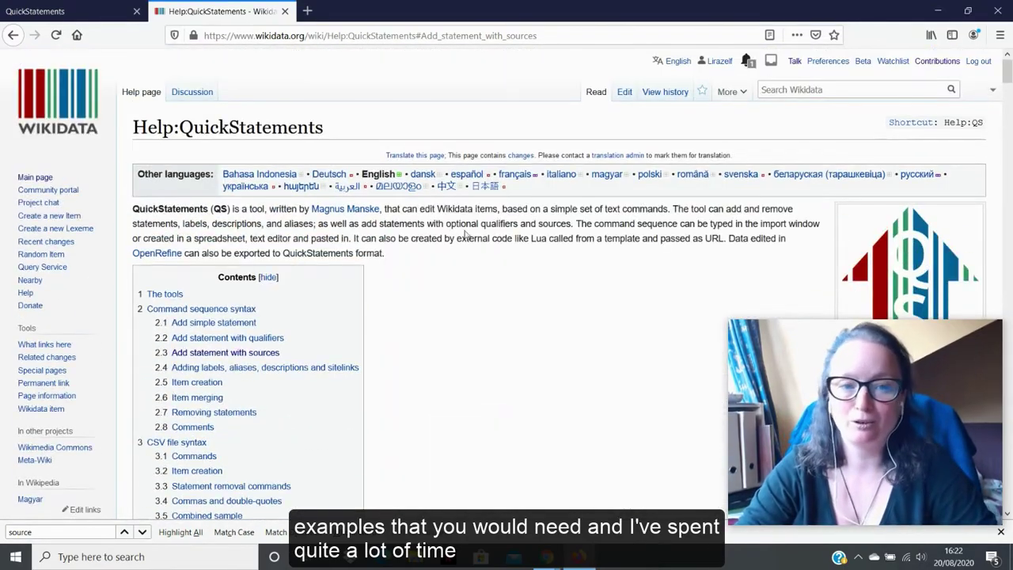
left_click(72, 14)
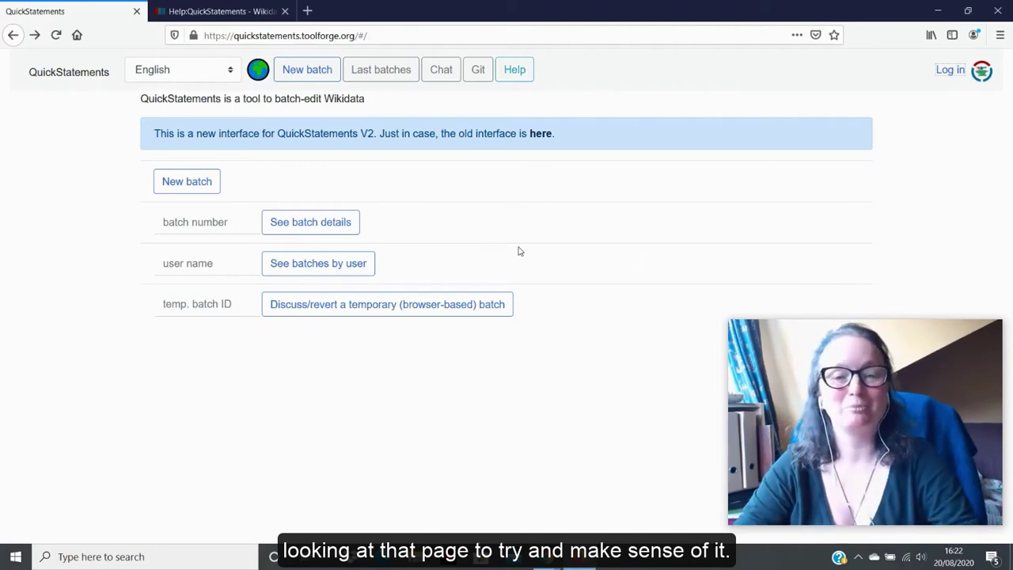
- Switch back to the spreadsheet and copy the first memorial's commands in A3:E9
key("alt+Tab")
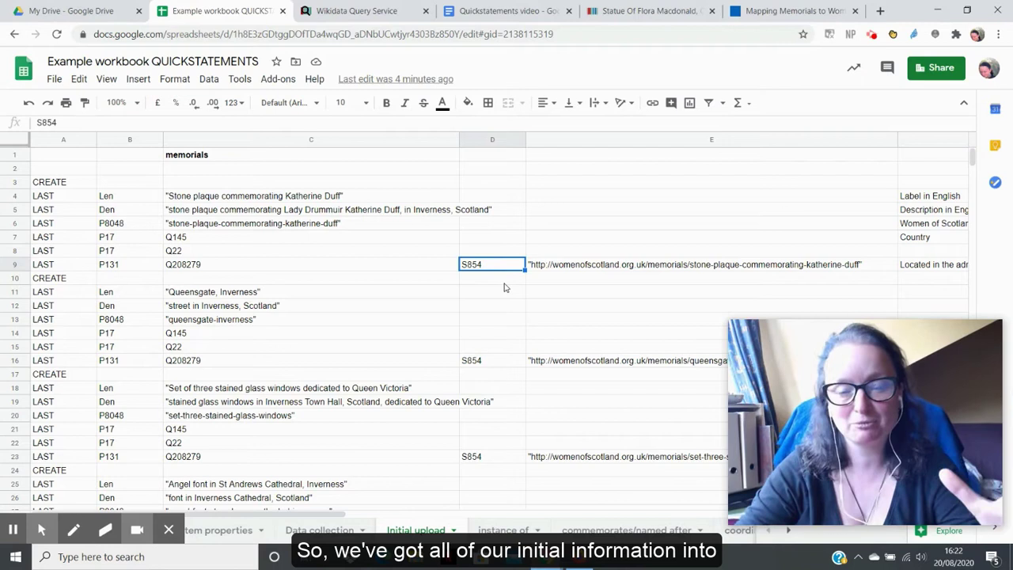
left_click_drag(65, 183, 564, 266)
key("ctrl+c")
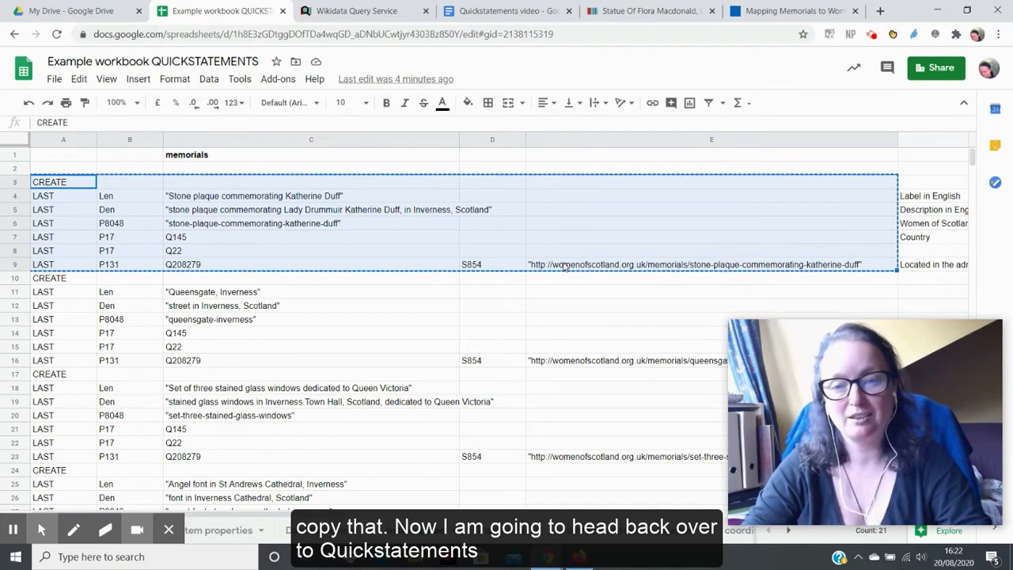
- Switch to QuickStatements in Firefox, log in with the MediaWiki account and allow the requested permissions
left_click(580, 558)
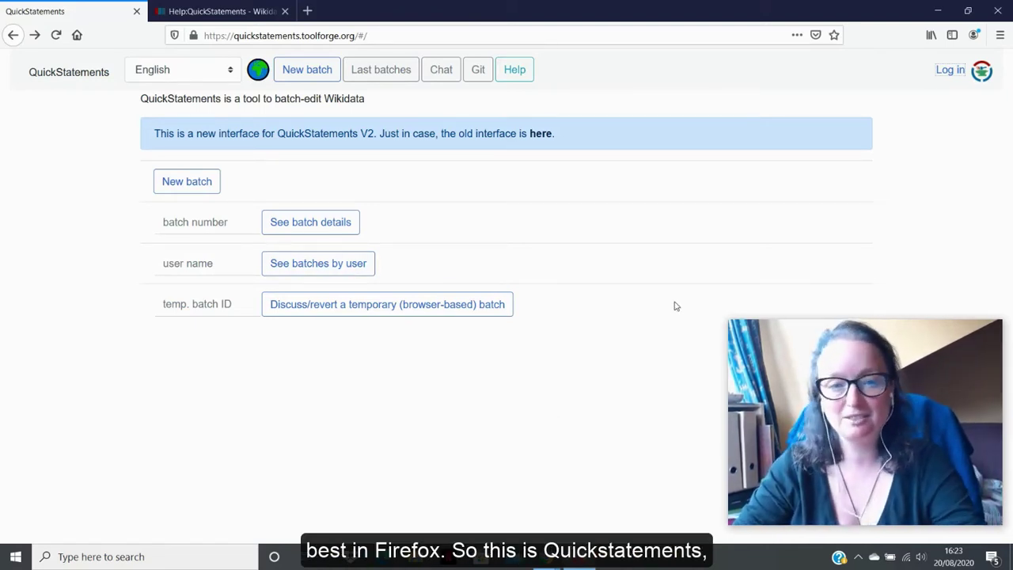
left_click(951, 71)
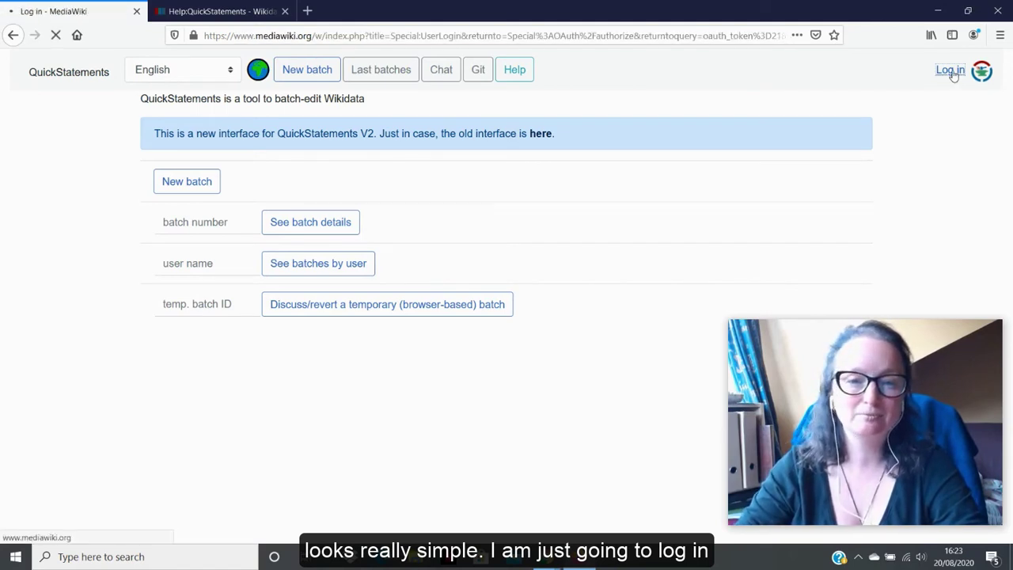
left_click(246, 377)
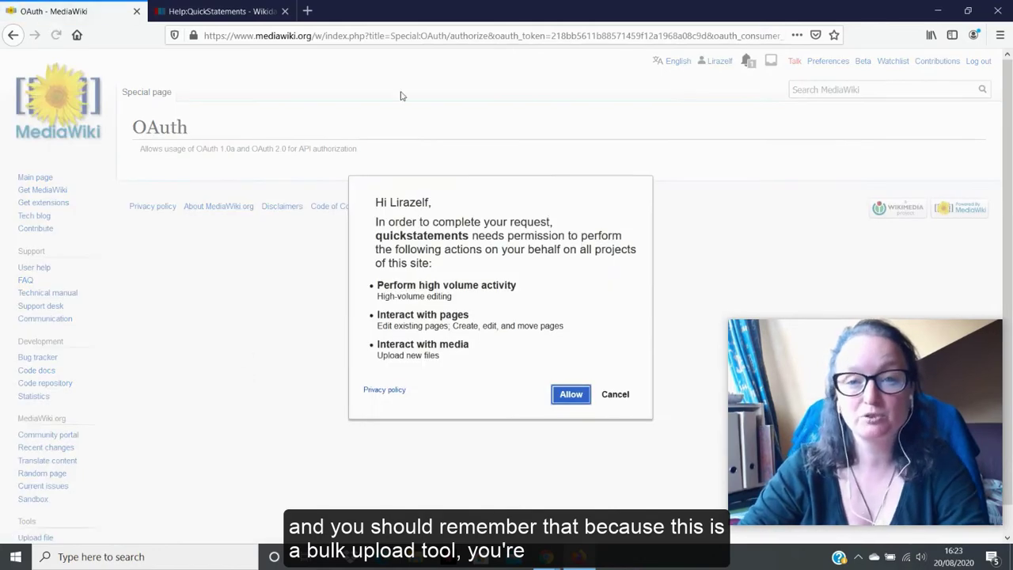
left_click(567, 396)
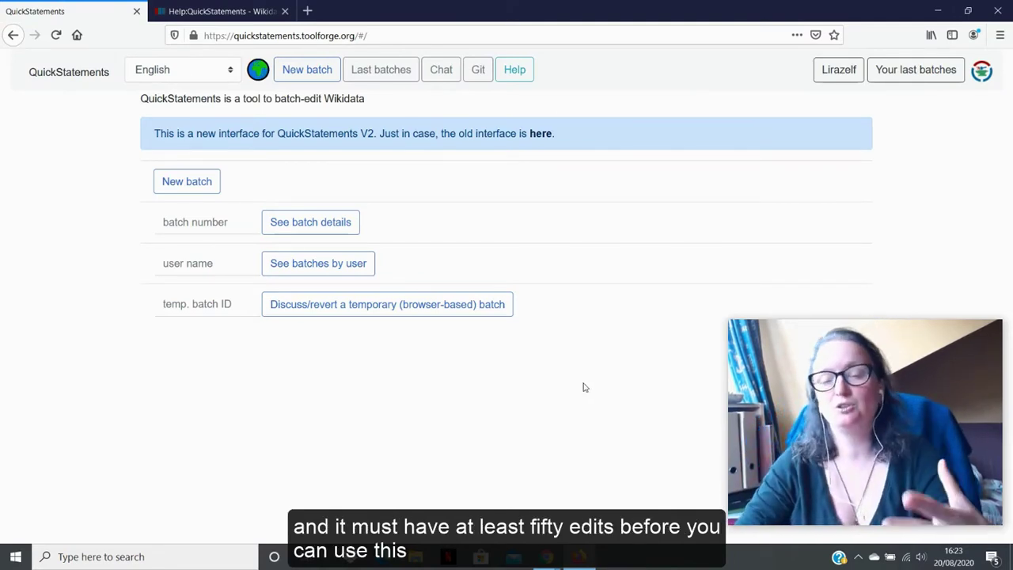
- Import the copied stone plaque commands into a new Wikidata batch as V1 commands and run the batch
left_click(308, 71)
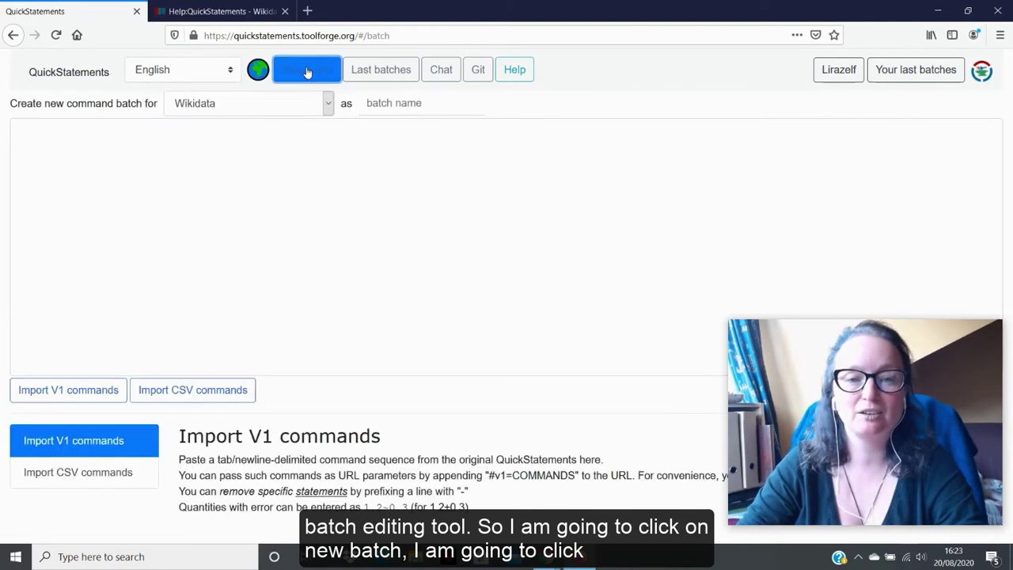
left_click(82, 124)
key("ctrl+v")
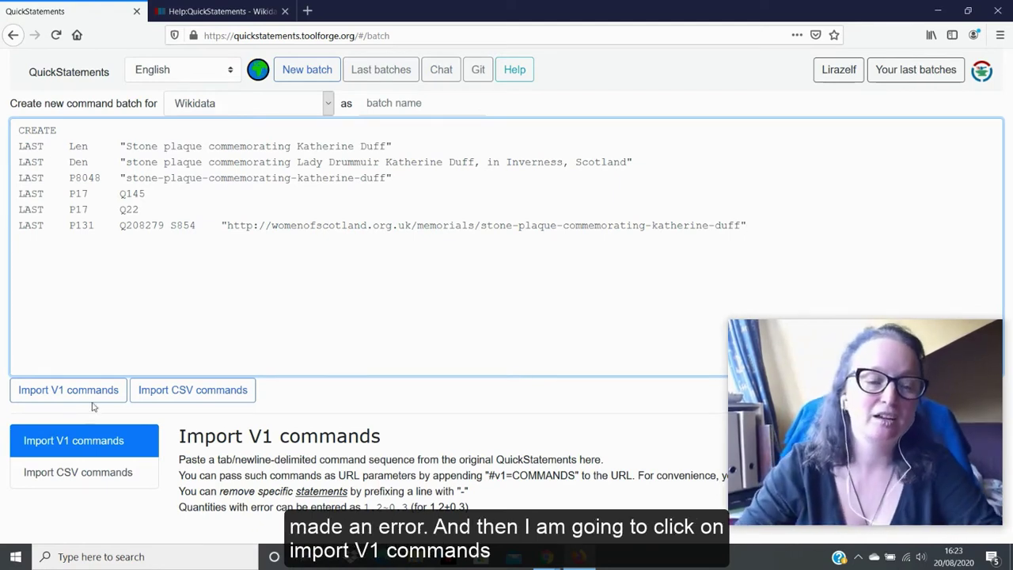
left_click(68, 390)
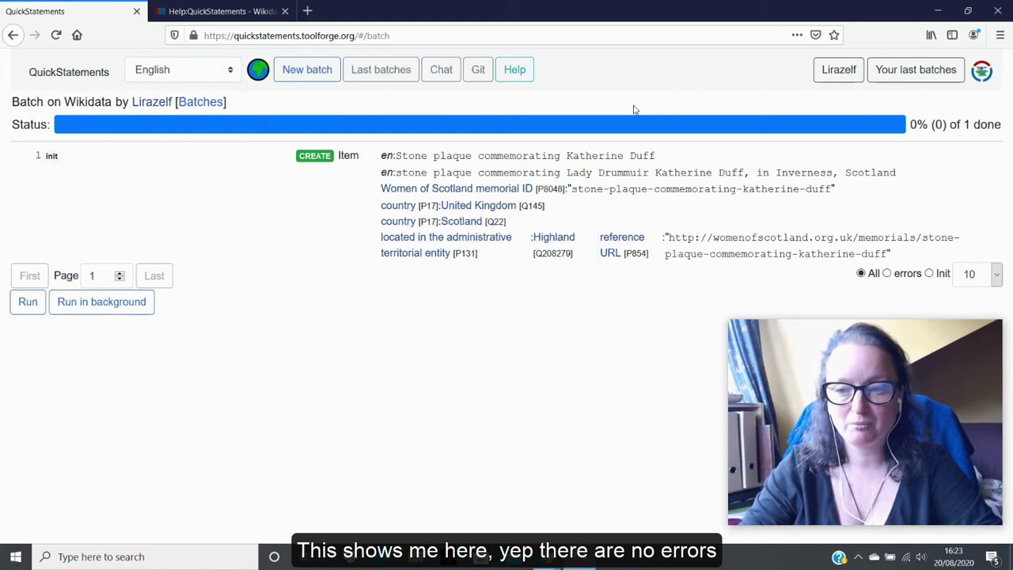
left_click(27, 303)
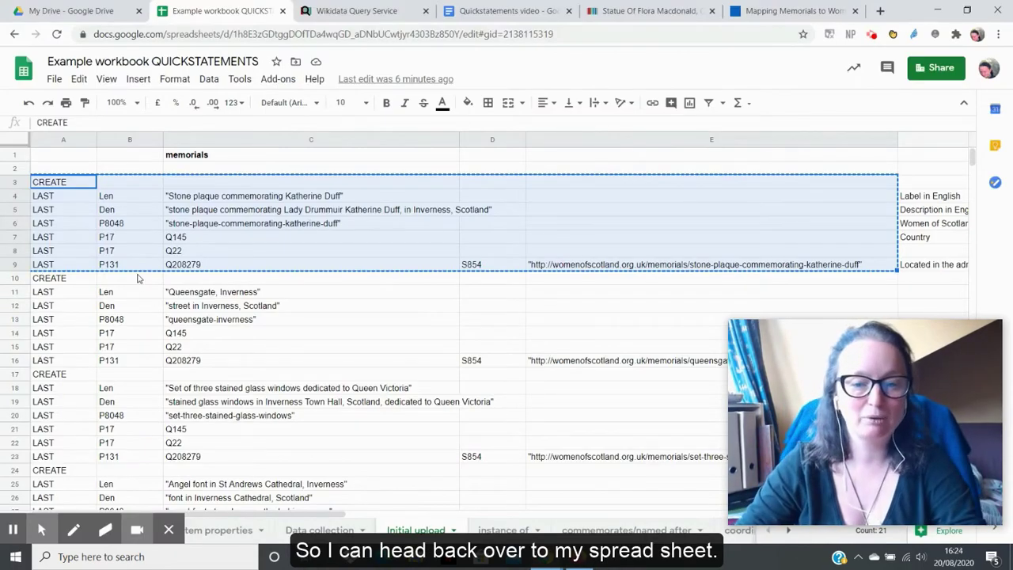
- Copy the remaining memorials' commands from the spreadsheet, starting with Queensgate, and reload the QuickStatements start page at quickstatements.toolforge.org
left_click_drag(51, 223, 583, 425)
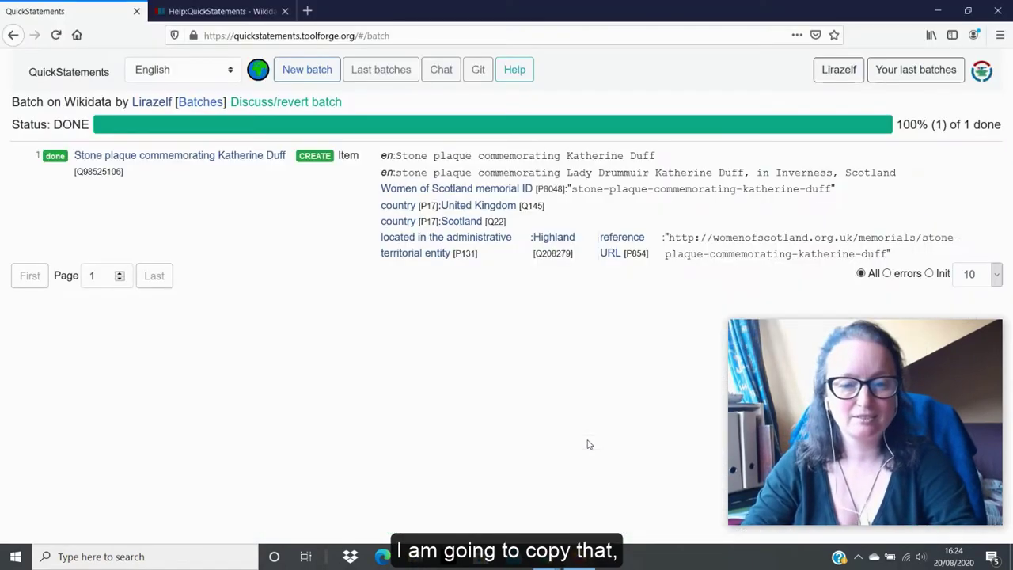
left_click(291, 71)
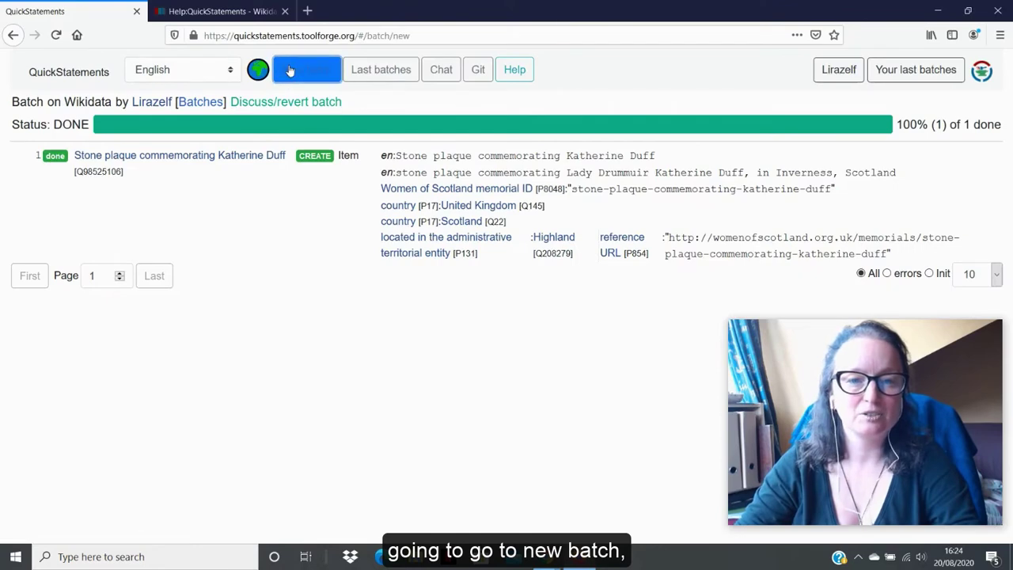
left_click_drag(433, 36, 354, 38)
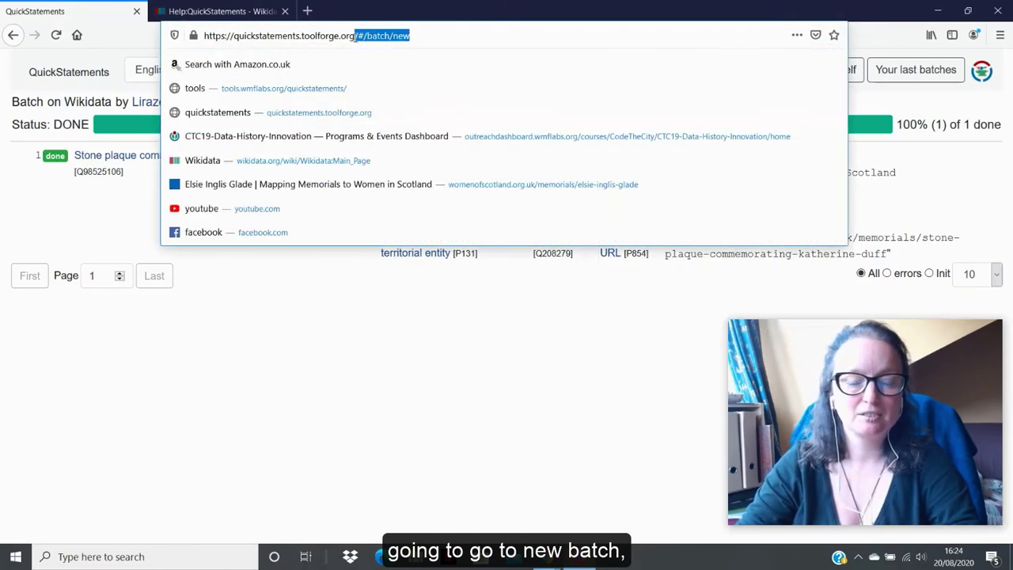
key("BackSpace")
key("Return")
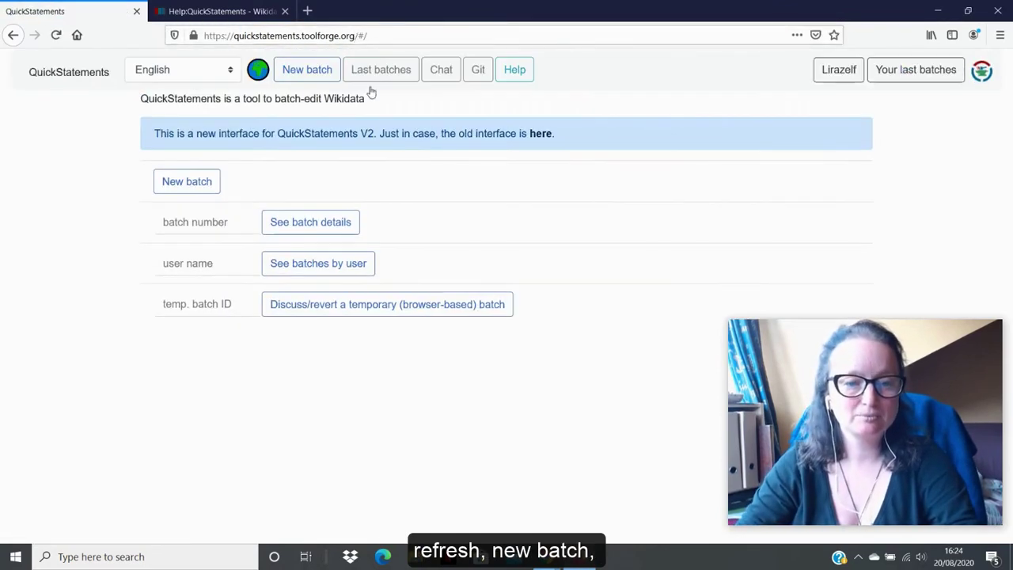
- Import the remaining memorials' copied commands into a new Wikidata batch as V1 commands, check the listed items and run the batch
left_click(301, 79)
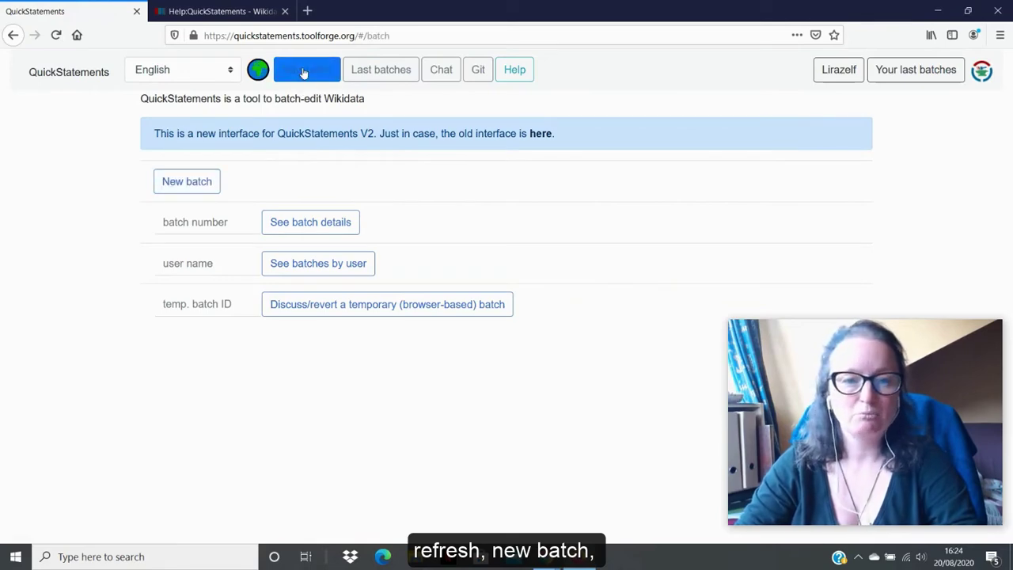
key("ctrl+v")
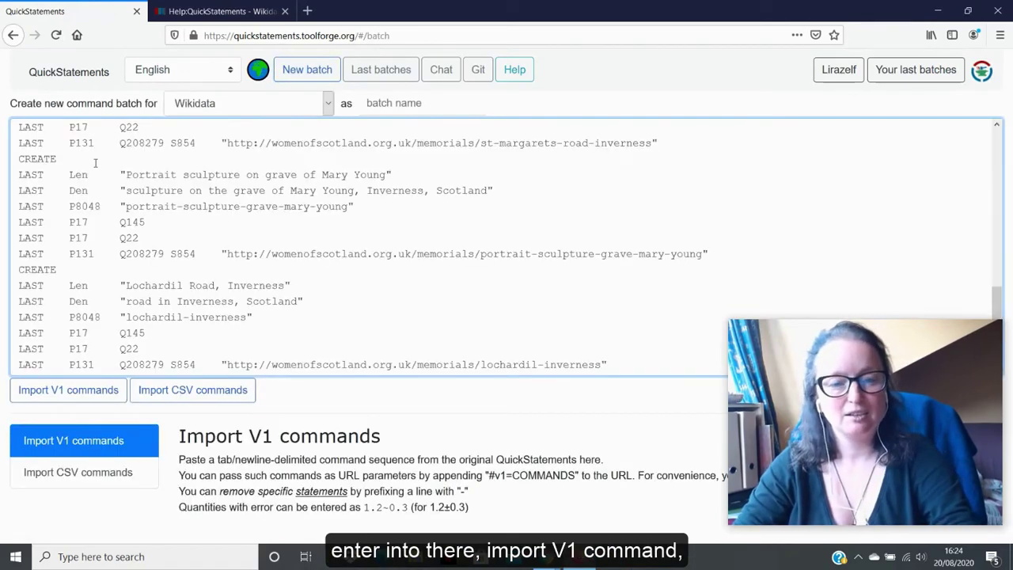
left_click(53, 397)
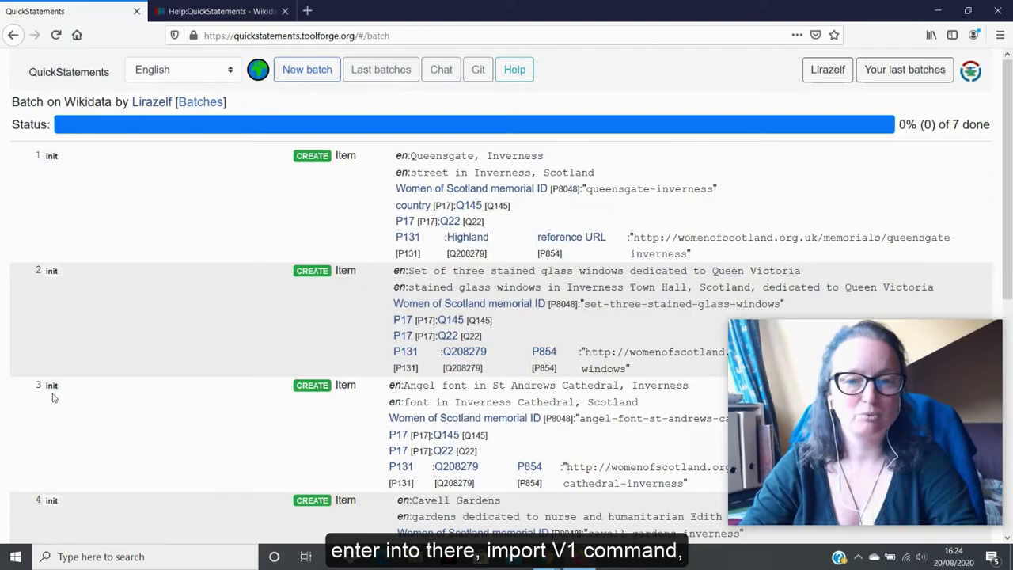
scroll(119, 338, "down", 5)
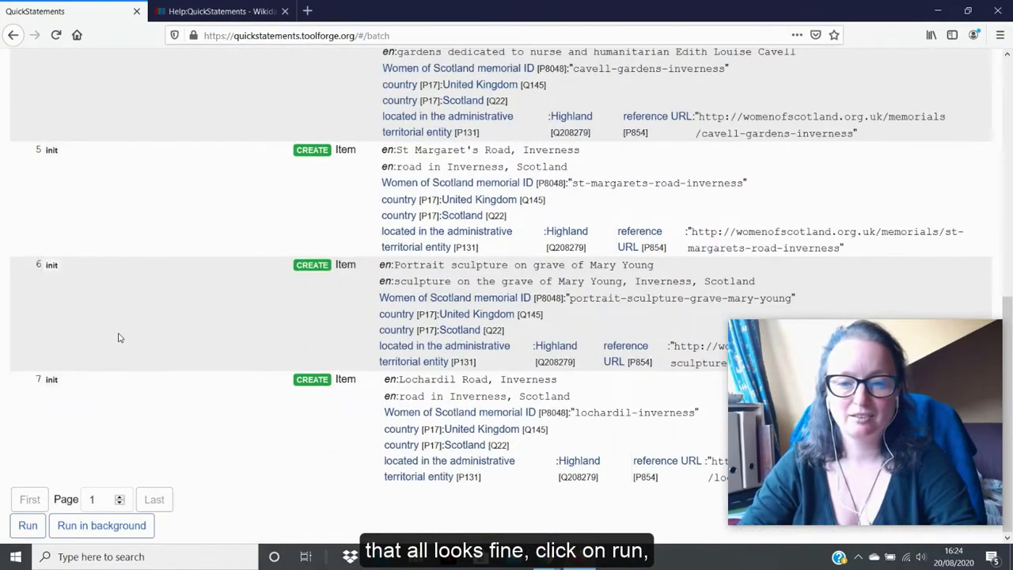
left_click(26, 525)
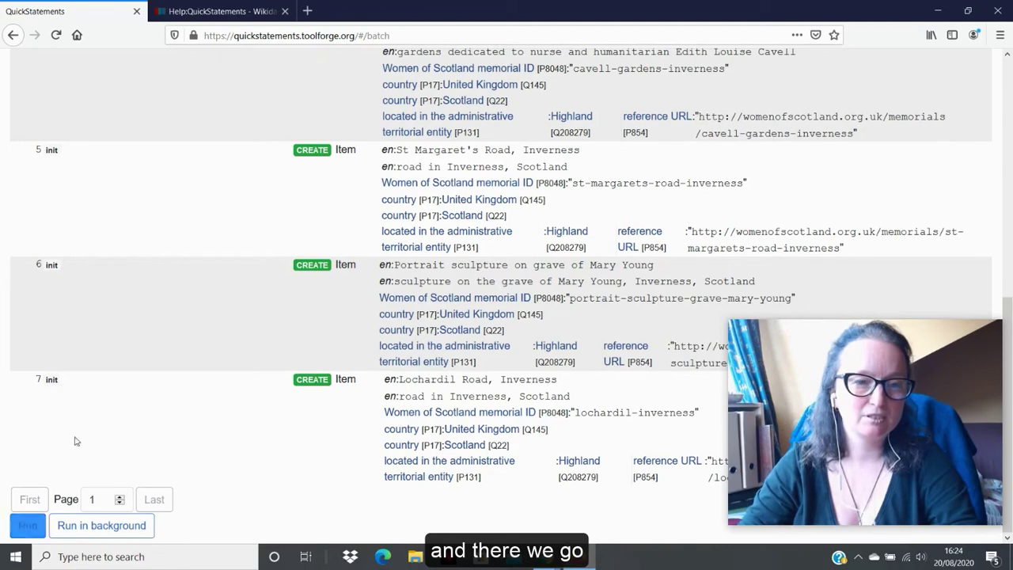
scroll(170, 323, "up", 6)
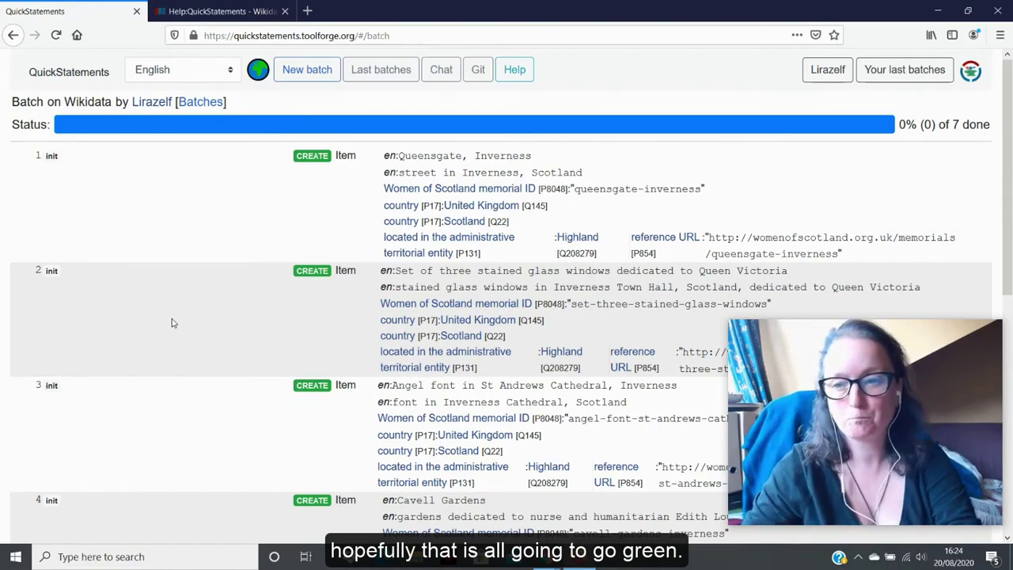
scroll(171, 322, "down", 6)
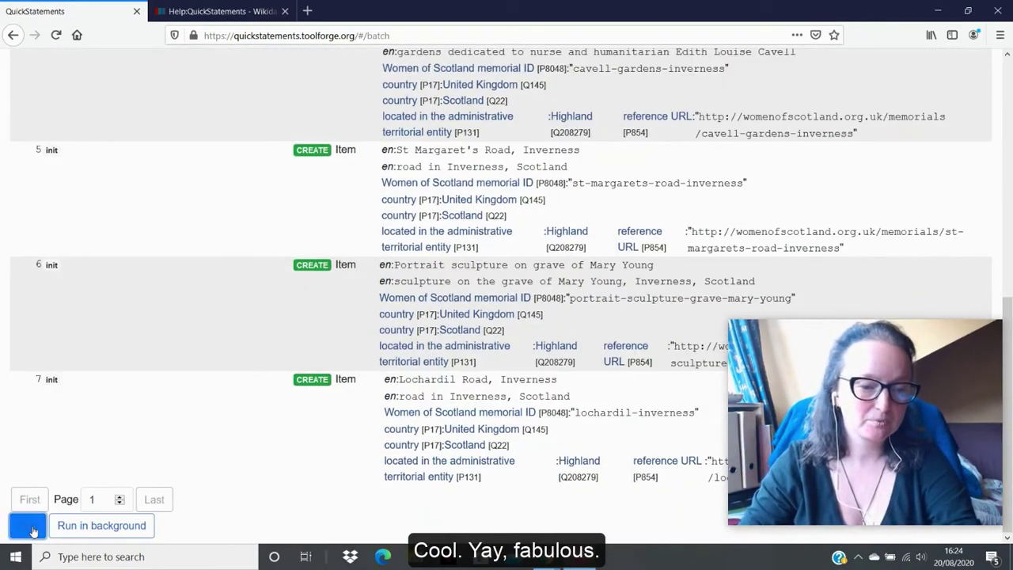
left_click(33, 531)
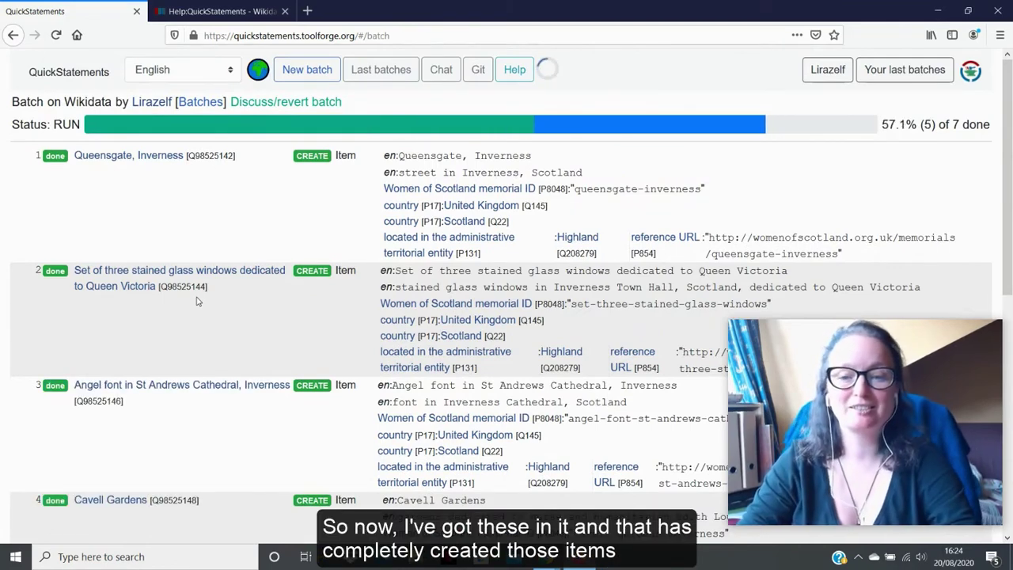
- Open the account's Wikidata contributions and review the label, description, statements and identifier of the new stone plaque item Q98525106
left_click(217, 11)
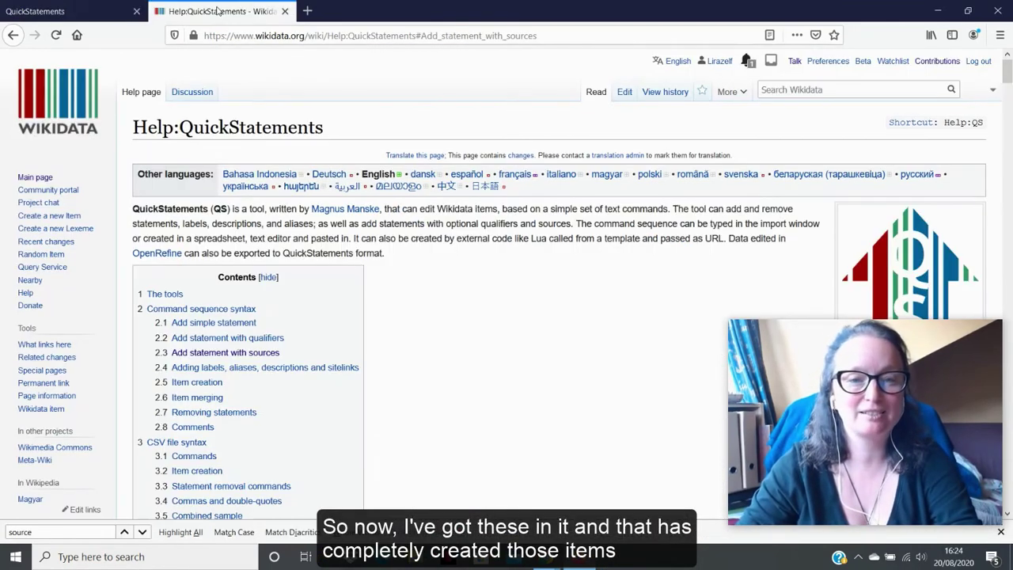
left_click(937, 63)
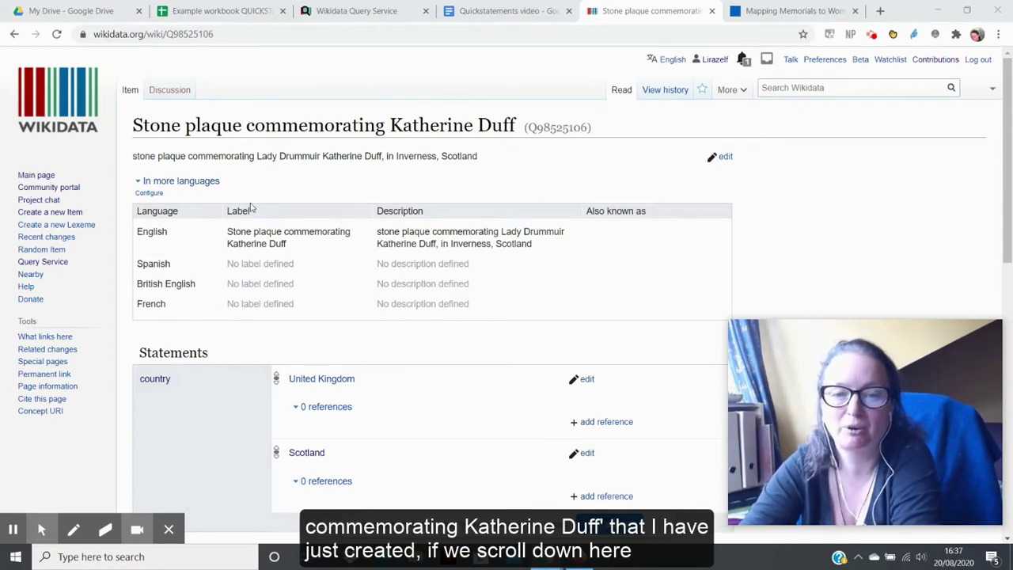
scroll(506, 309, "down", 3)
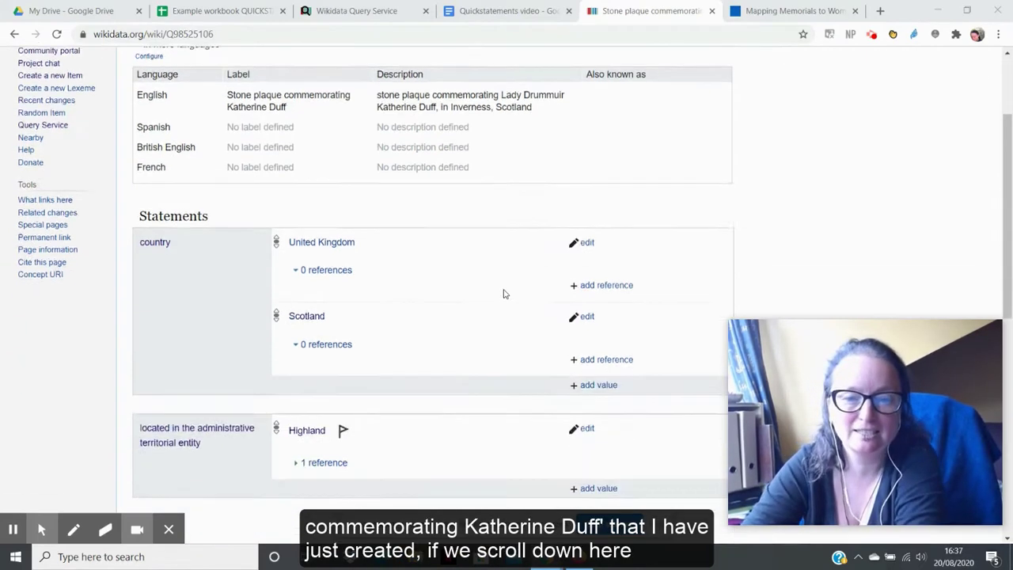
scroll(504, 294, "up", 2)
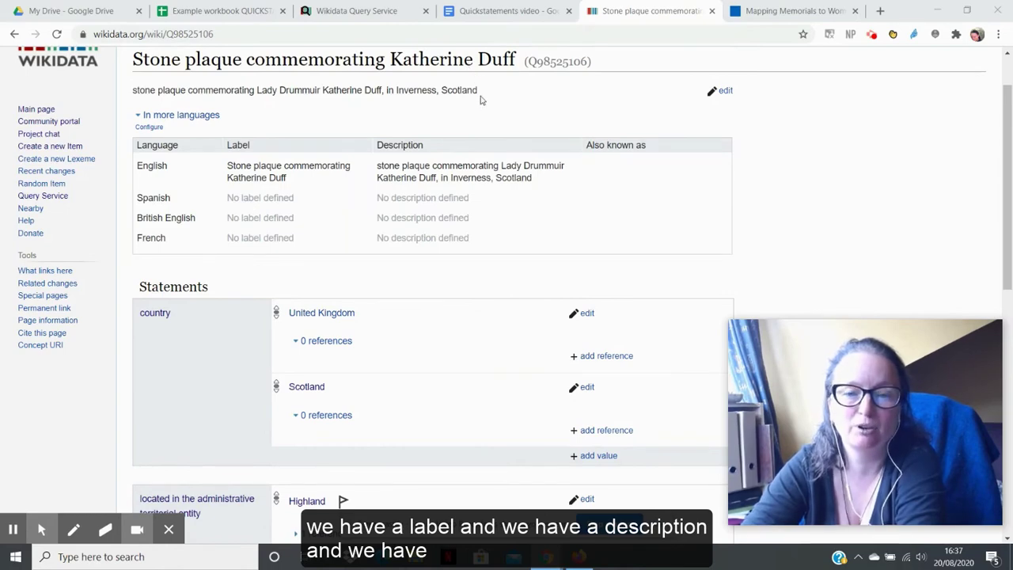
scroll(478, 286, "down", 2)
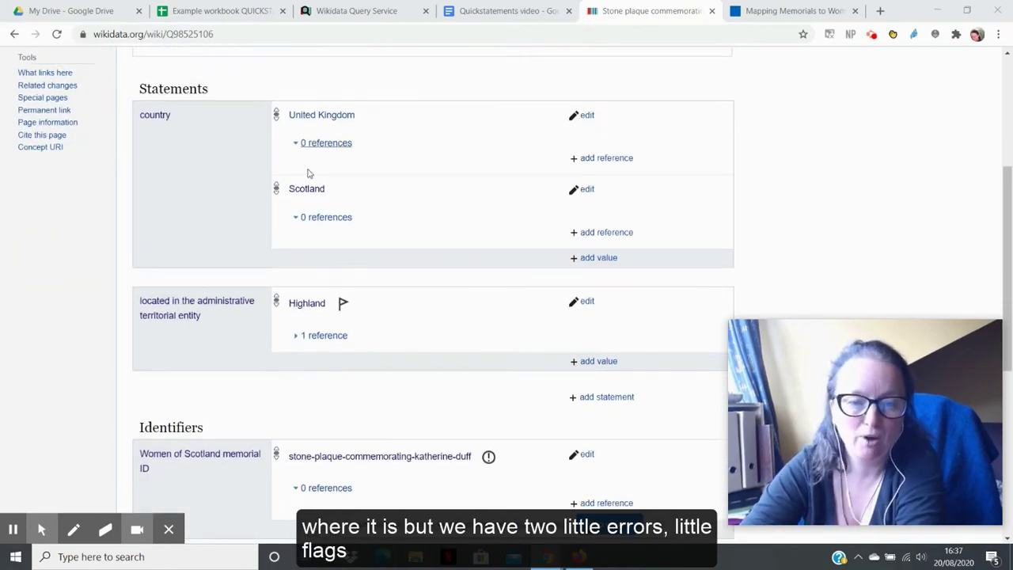
scroll(418, 341, "down", 2)
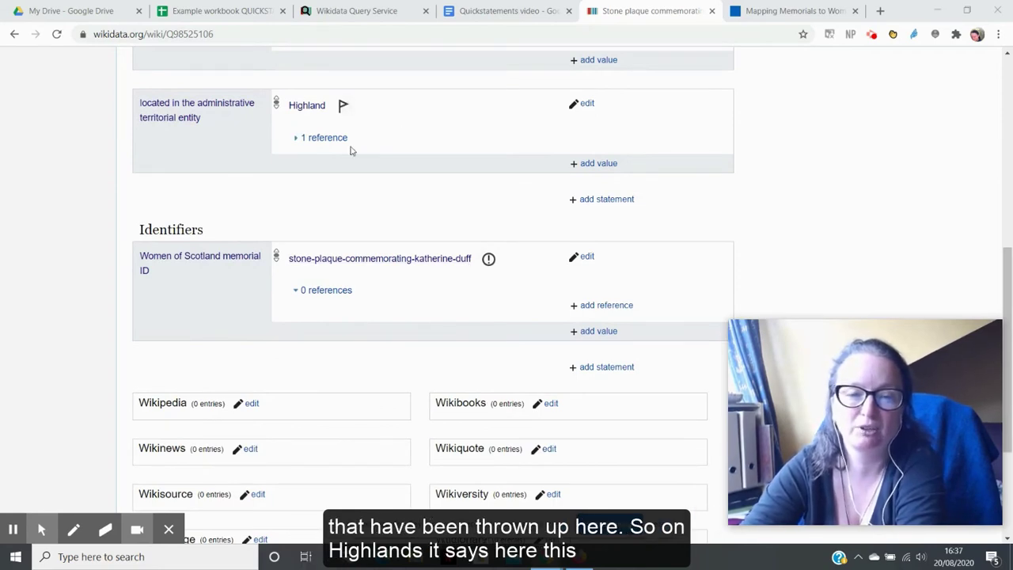
- Read the constraint notices on the plaque item's Highland location statement and its Women of Scotland memorial ID
left_click(342, 107)
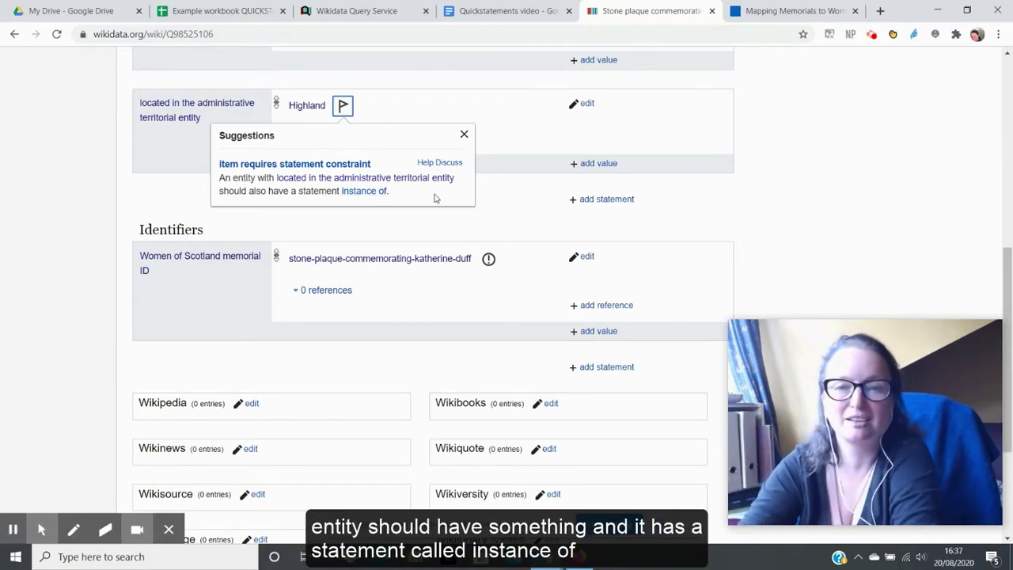
left_click(488, 259)
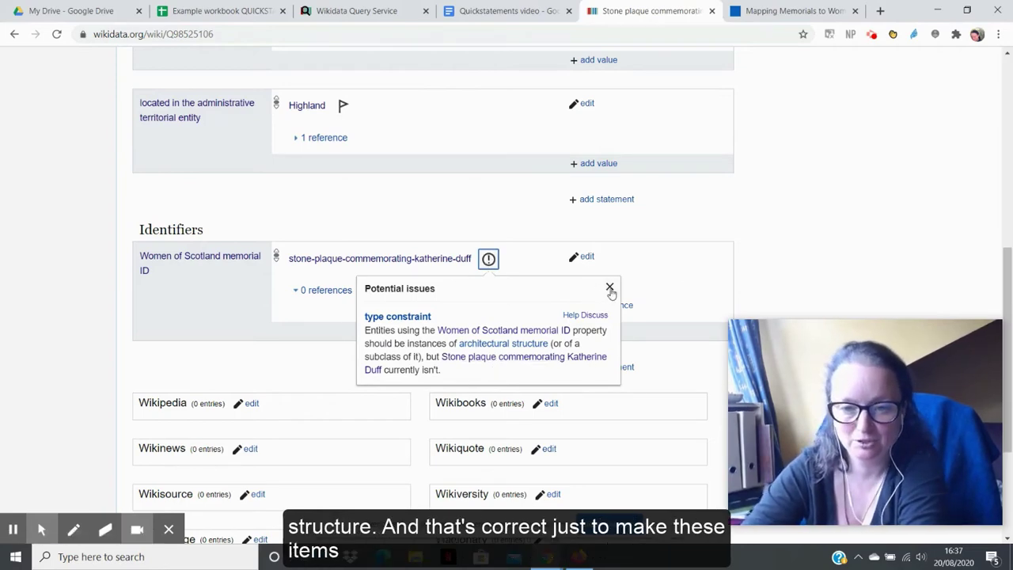
left_click(608, 287)
scroll(497, 251, "up", 6)
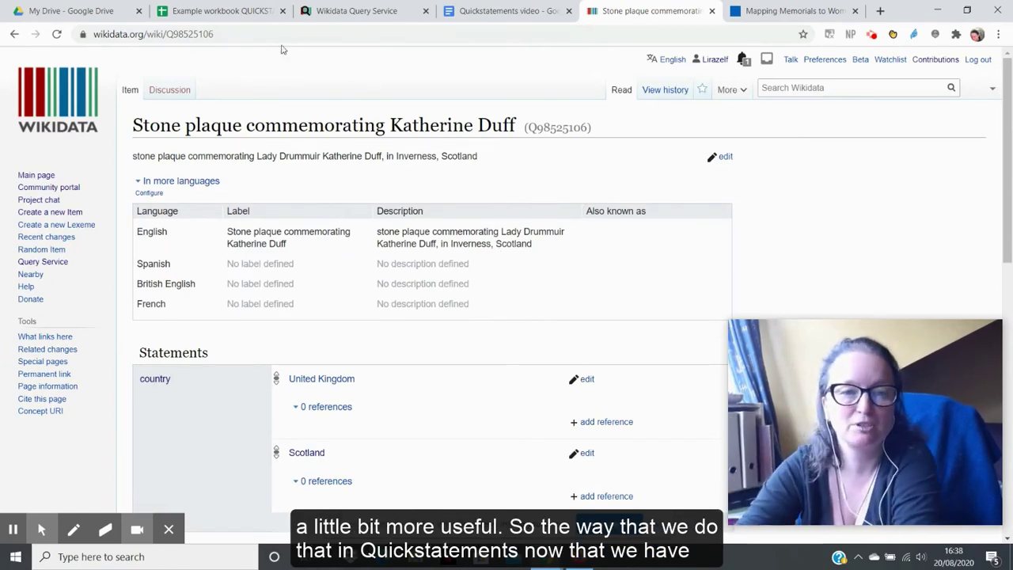
- Switch to the Example workbook QUICKSTATEMENTS spreadsheet and examine the item Q numbers, the P31 property and the instance-of values
left_click(235, 21)
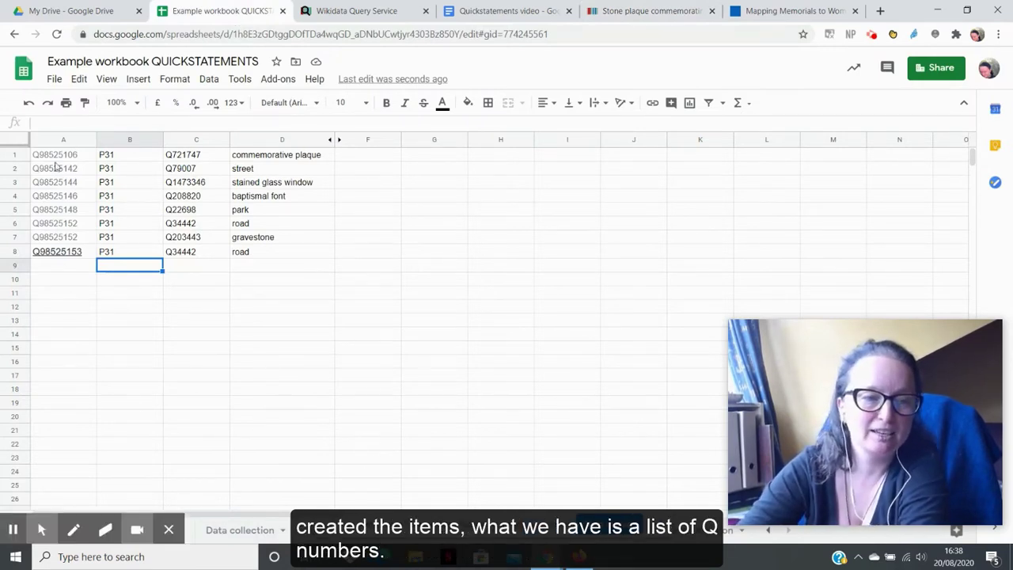
left_click_drag(52, 168, 56, 258)
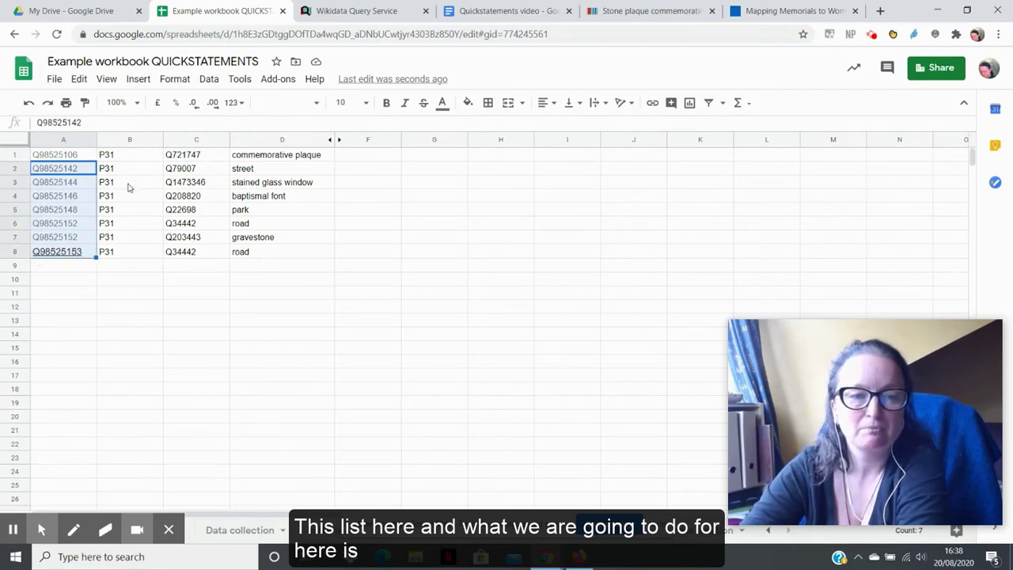
left_click(115, 159)
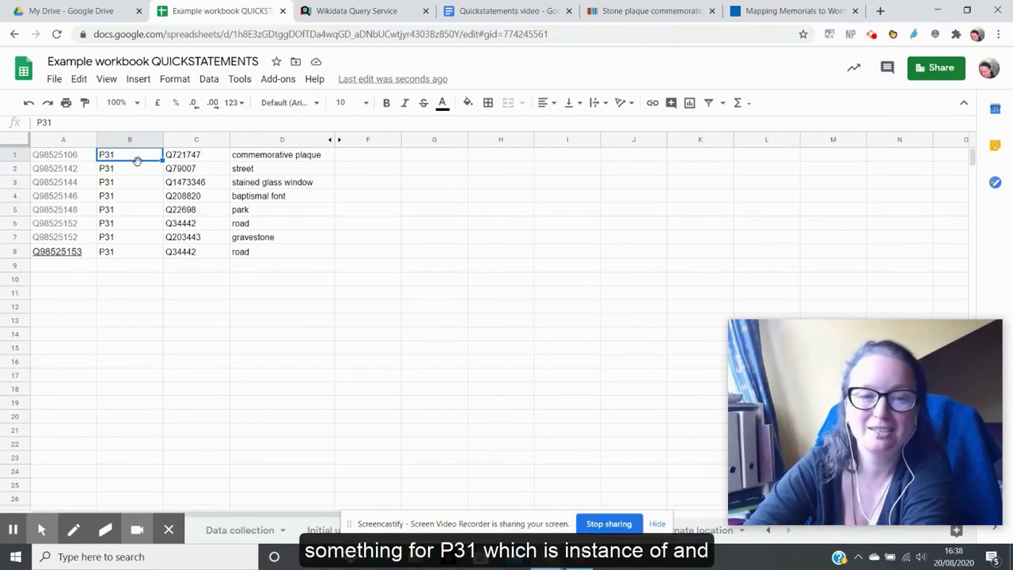
key("Right")
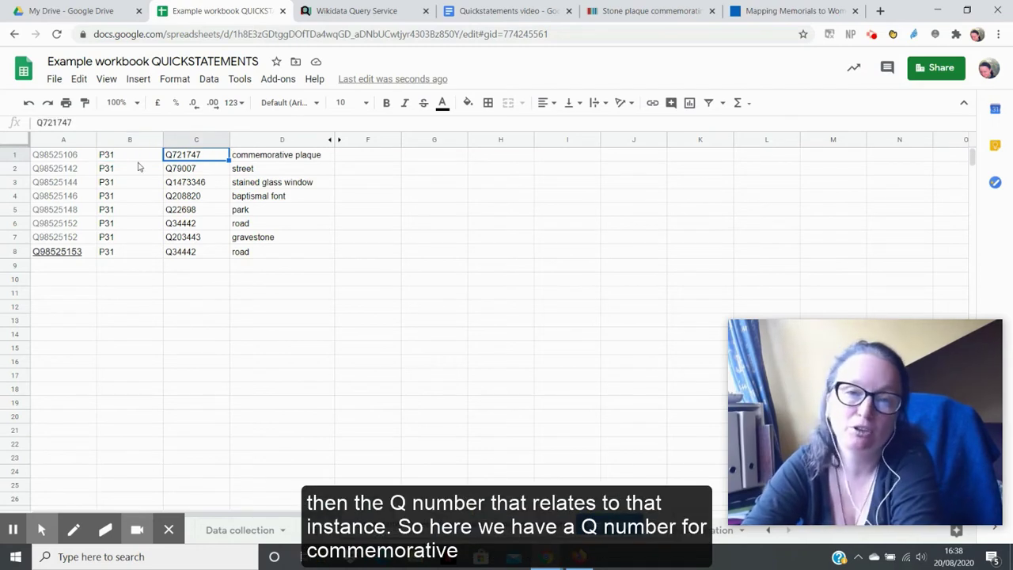
key("Right")
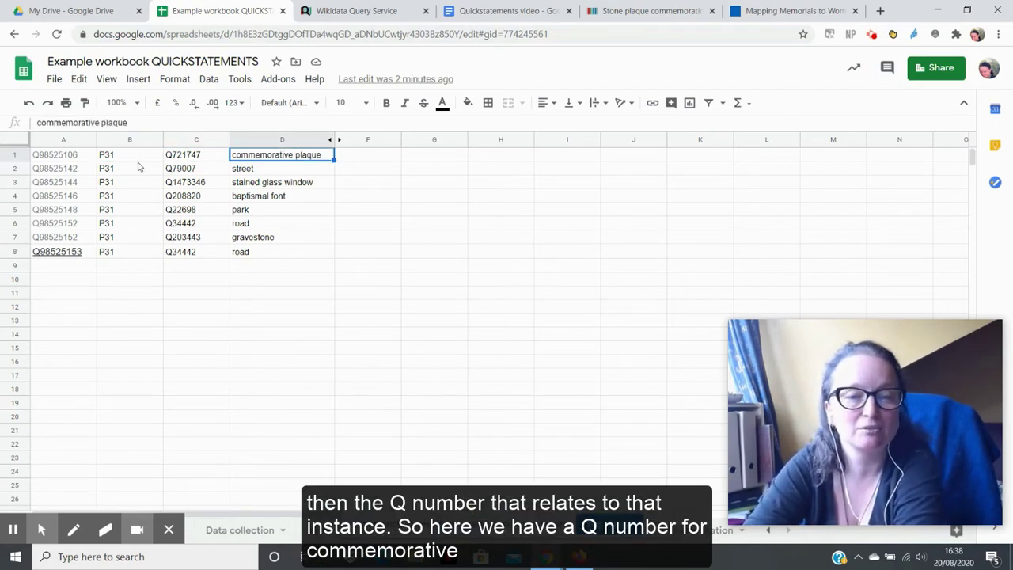
key("Left")
key("Right")
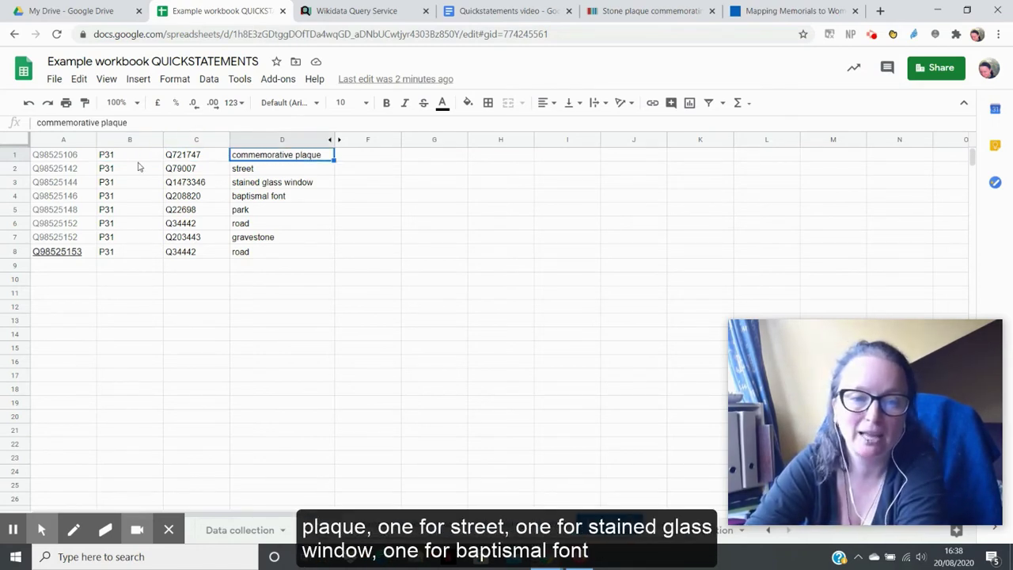
key("Down")
key("Down")
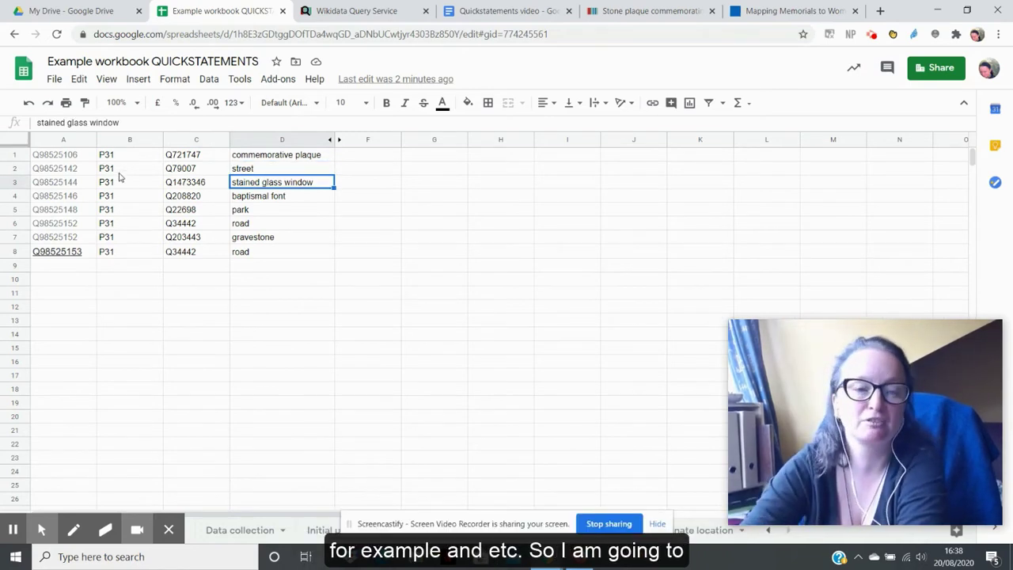
left_click(245, 335)
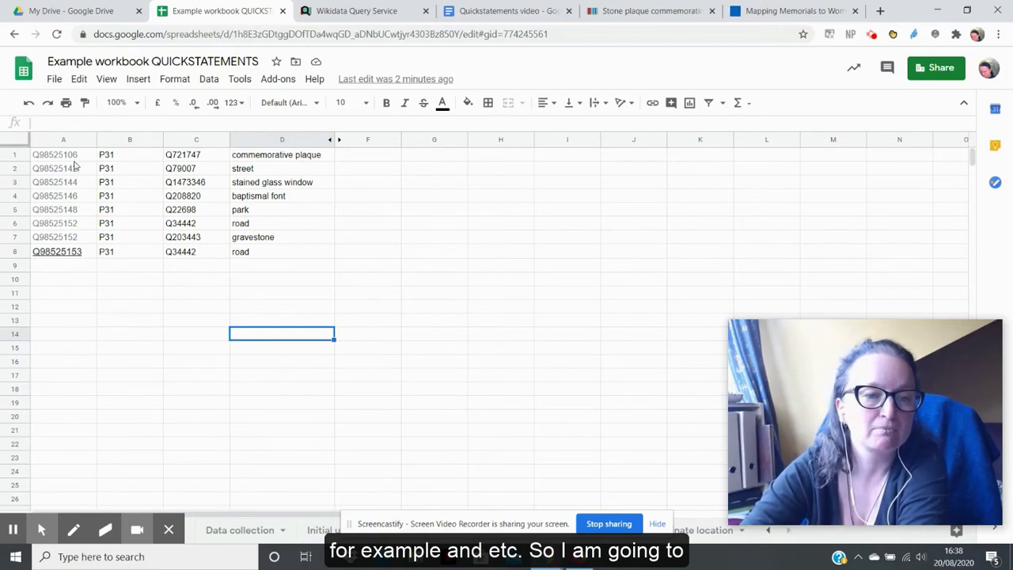
- Copy the P31 statements in A1:C8 and switch to Firefox to load the QuickStatements start page at quickstatements.toolforge.org
left_click_drag(70, 157, 200, 256)
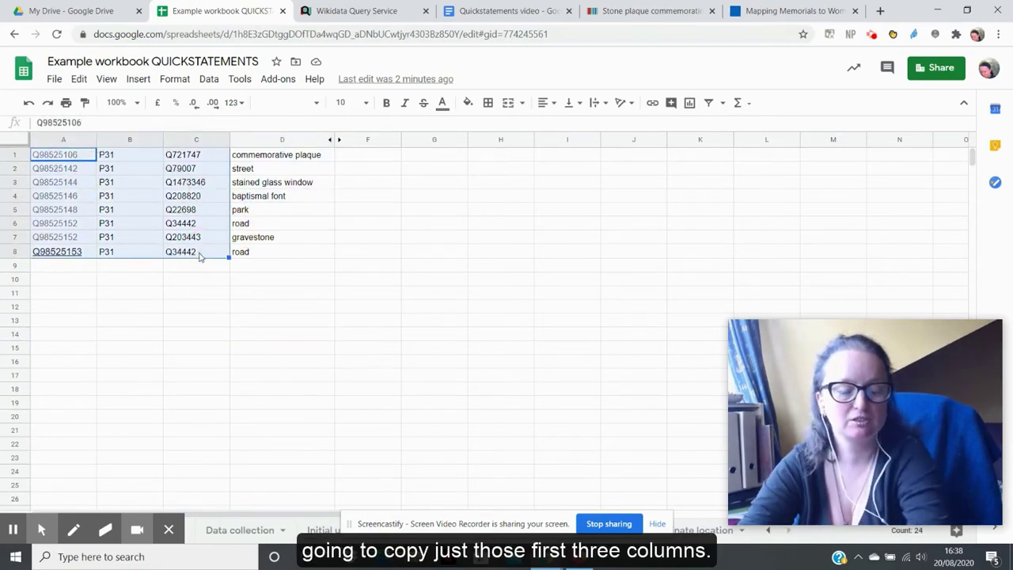
key("ctrl+c")
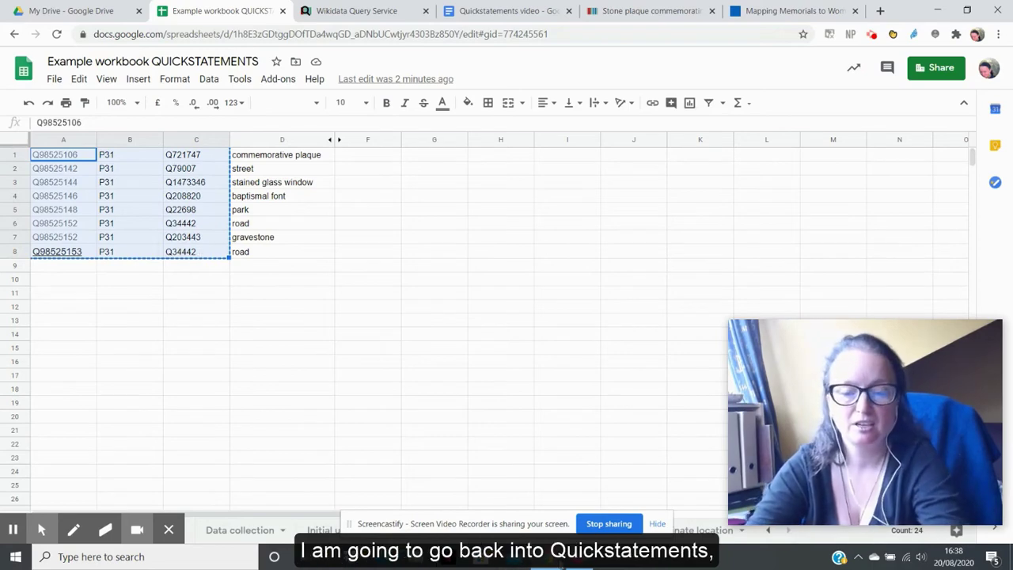
left_click(582, 564)
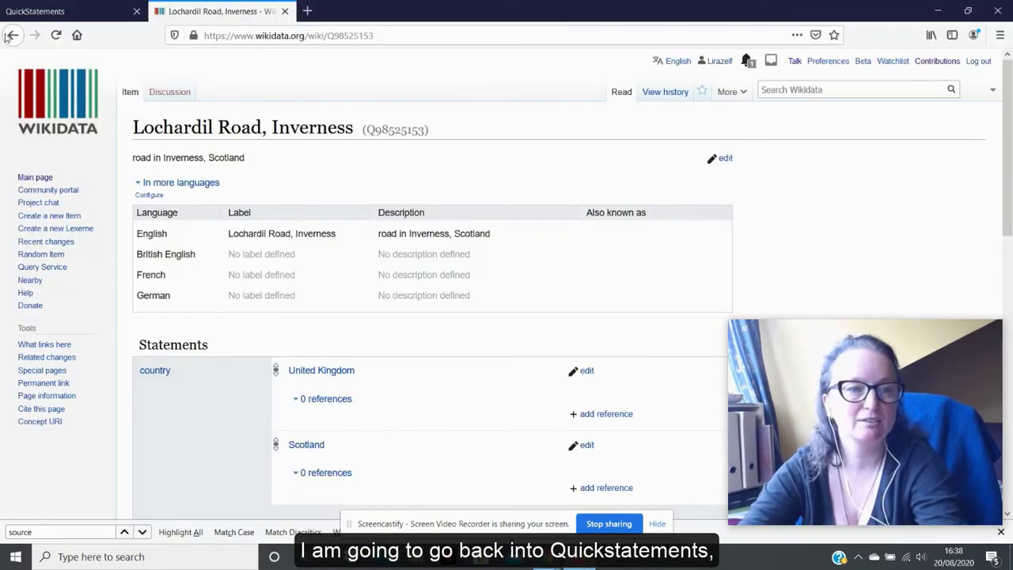
left_click(55, 8)
left_click_drag(395, 36, 357, 36)
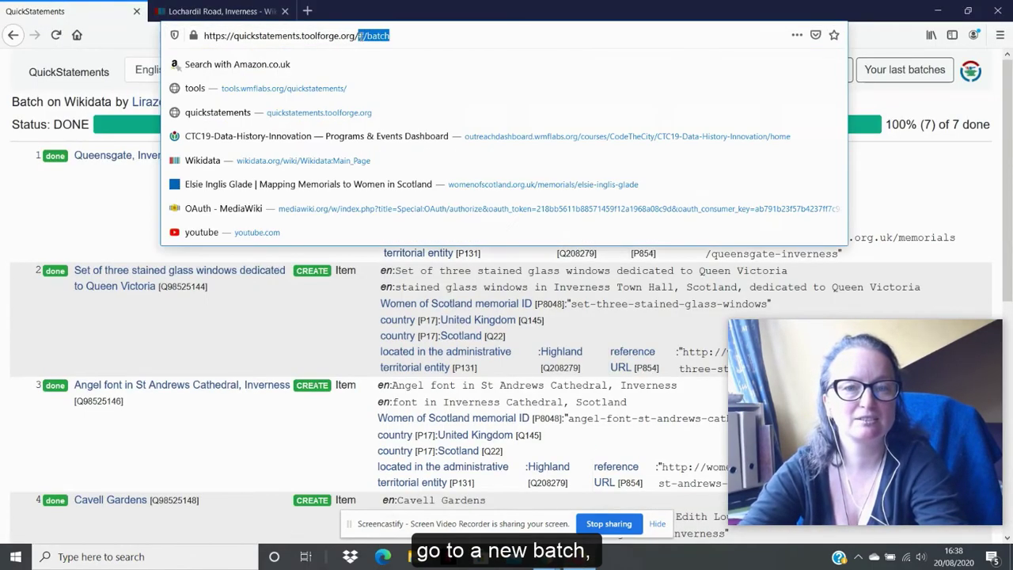
key("BackSpace")
key("Return")
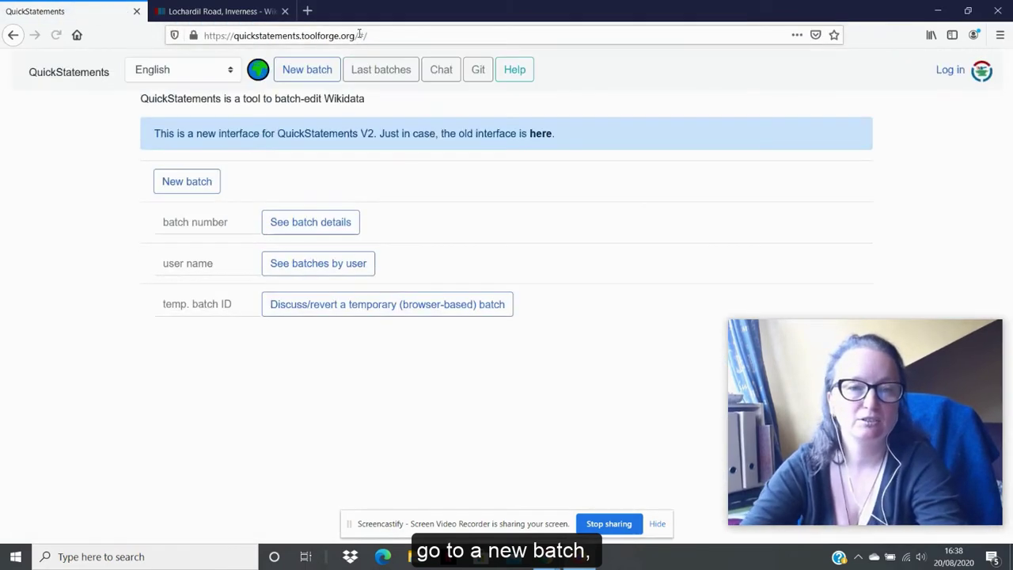
- Import the copied P31 instance-of statements into a new Wikidata batch as V1 commands and run the batch
left_click(188, 180)
key("ctrl+v")
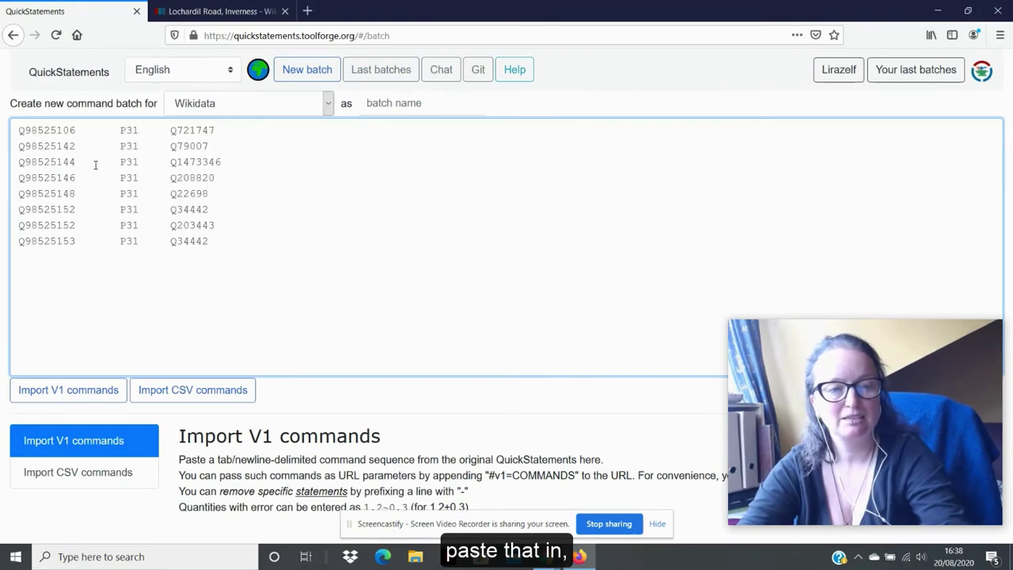
left_click(53, 388)
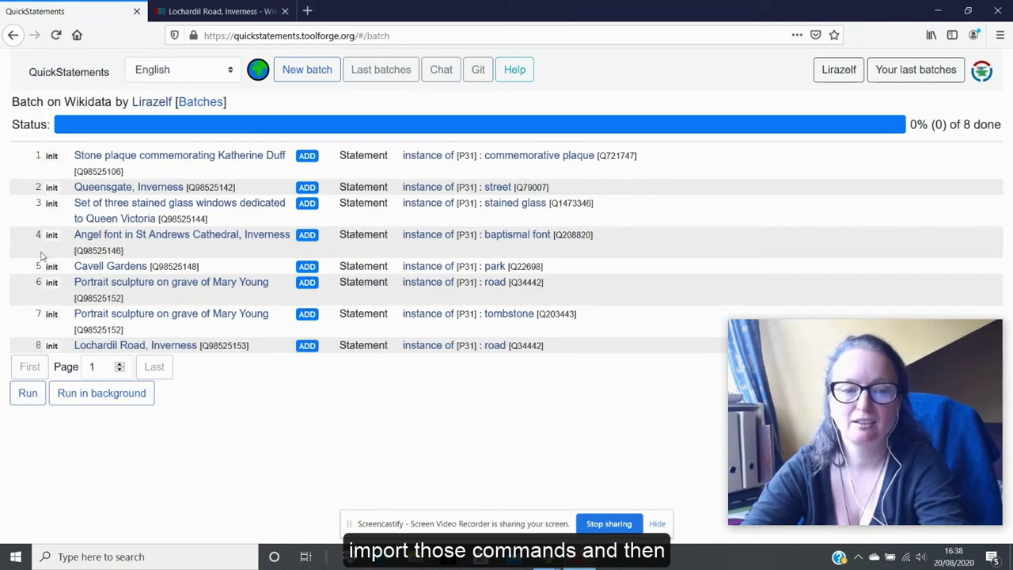
left_click(29, 393)
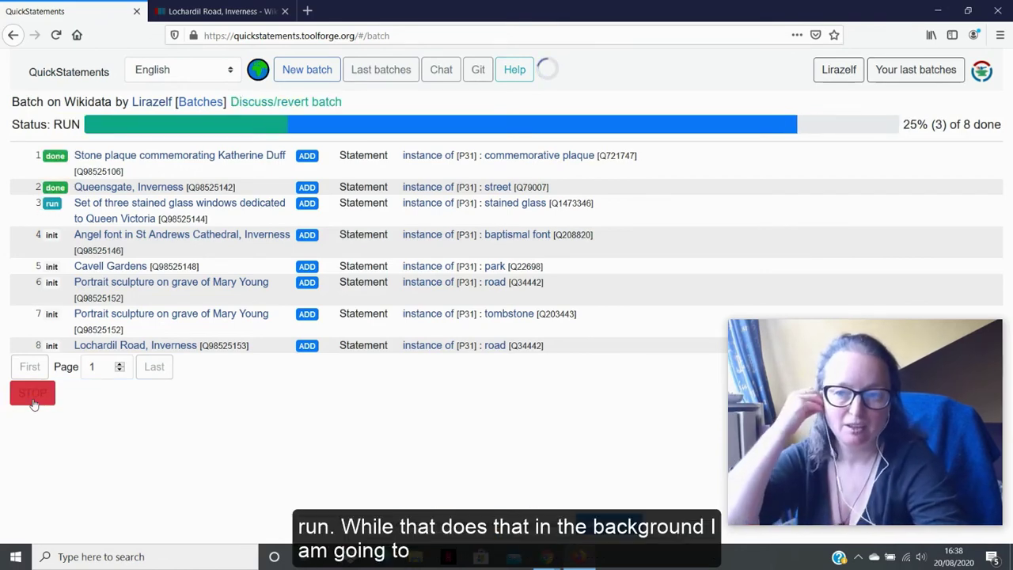
- Switch to the Example workbook QUICKSTATEMENTS spreadsheet and copy the P547 and P138 statements in A1:C8 of the commemorates/named after sheet
key("alt+Tab")
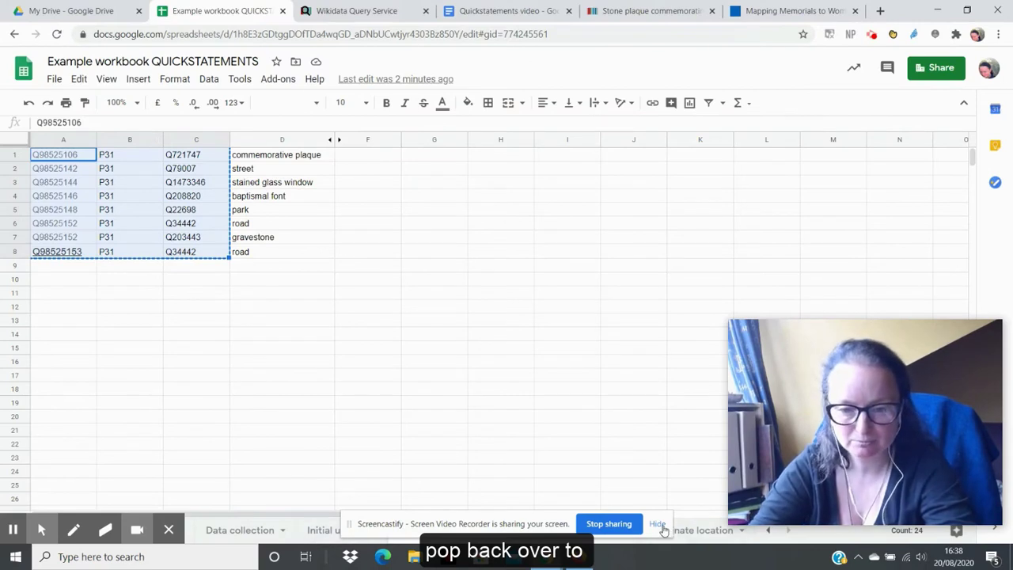
left_click(658, 524)
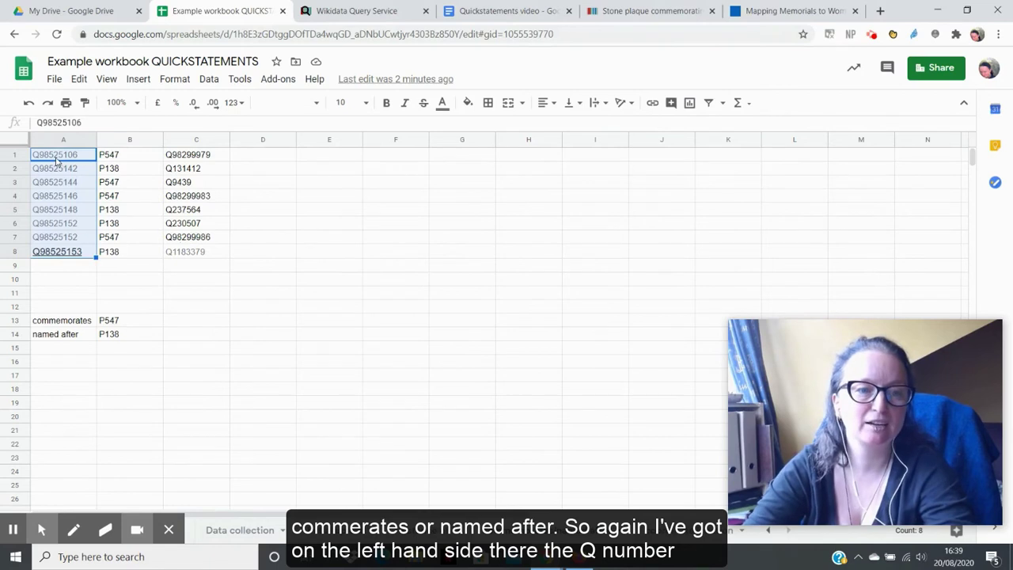
left_click(56, 156)
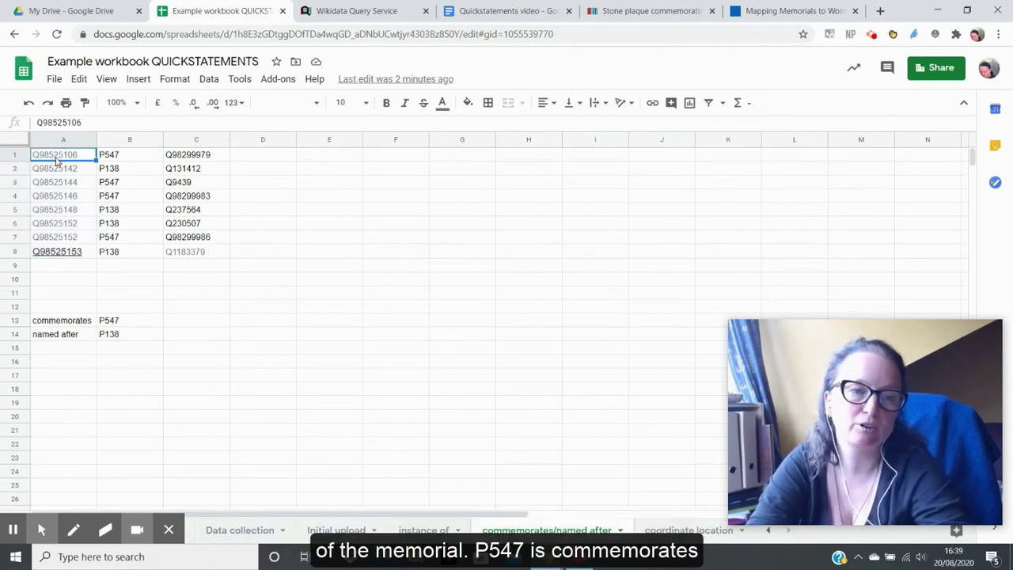
key("Right")
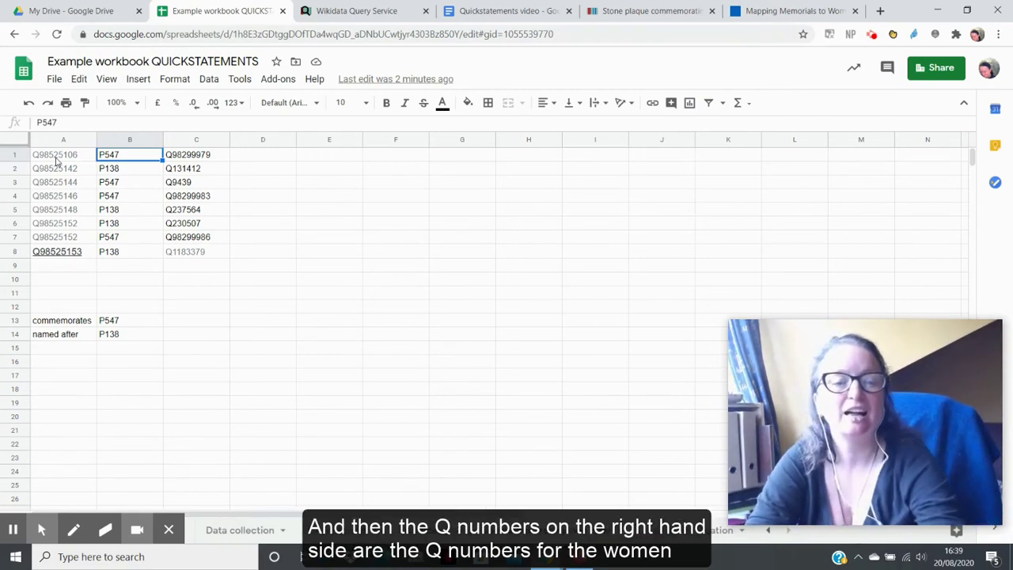
key("Right")
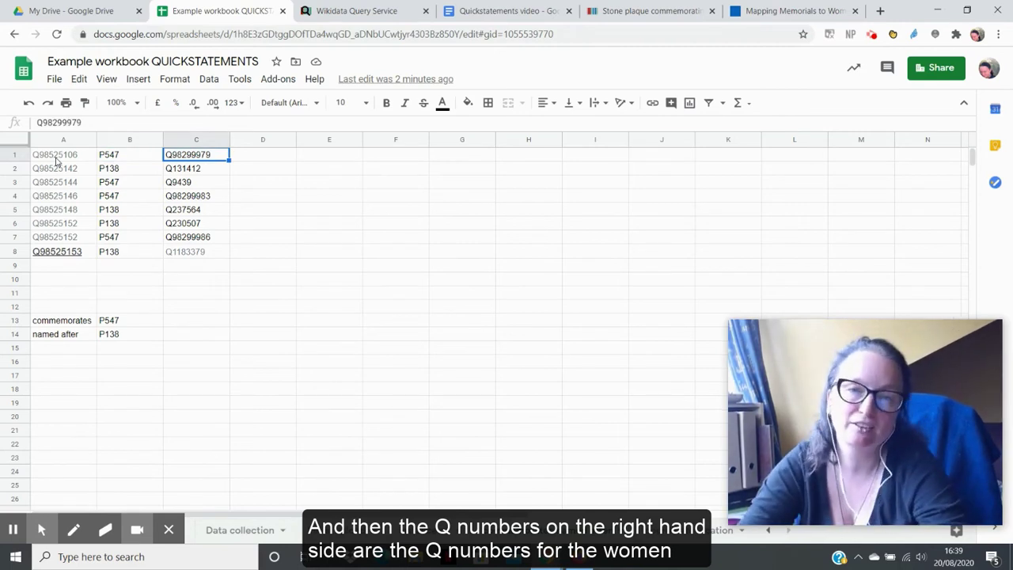
left_click_drag(61, 158, 196, 259)
key("ctrl+c")
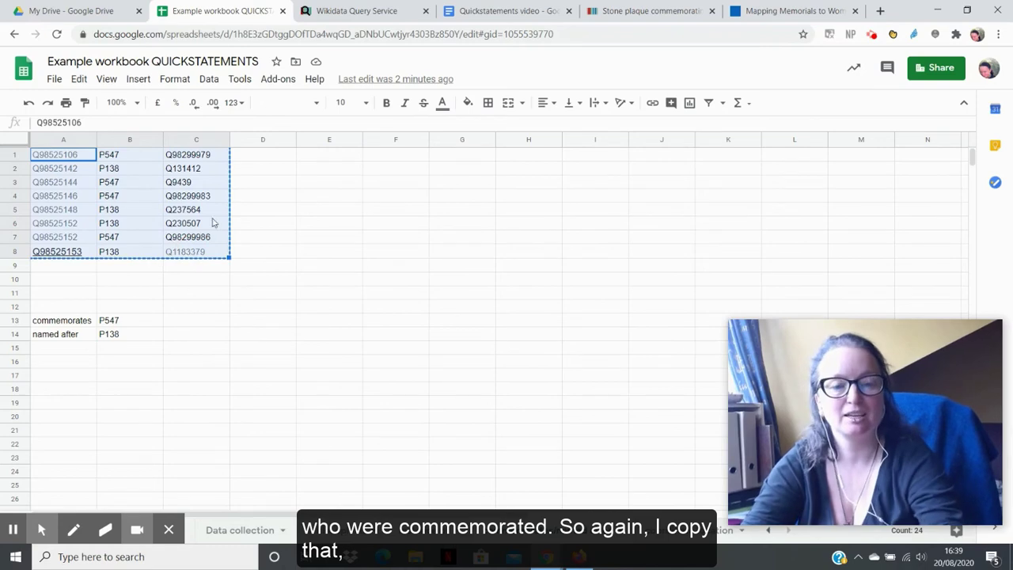
- Switch to QuickStatements in Firefox, import the copied commemorates and named-after statements into a new Wikidata batch as V1 commands, and run it
left_click(579, 557)
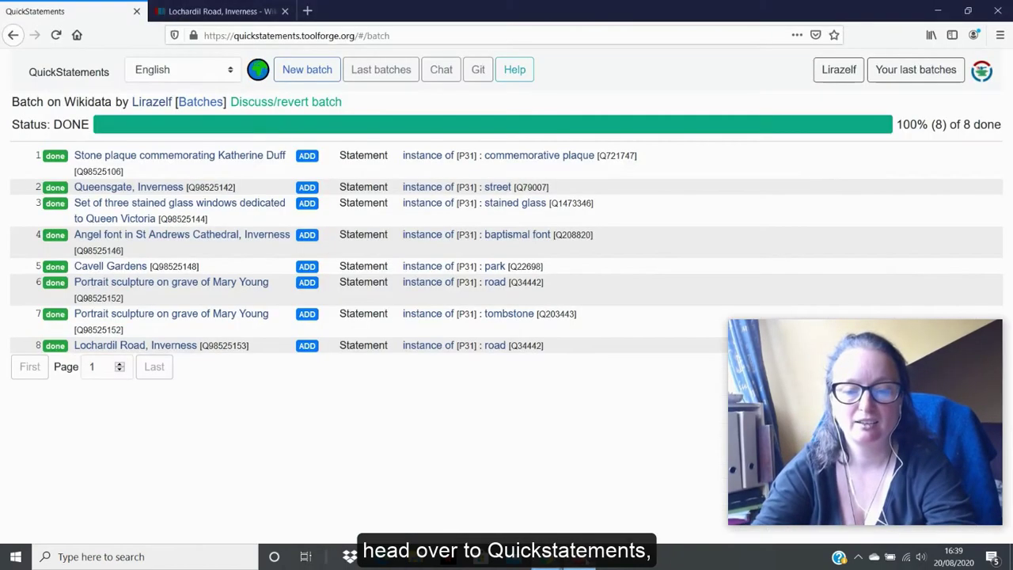
left_click(311, 70)
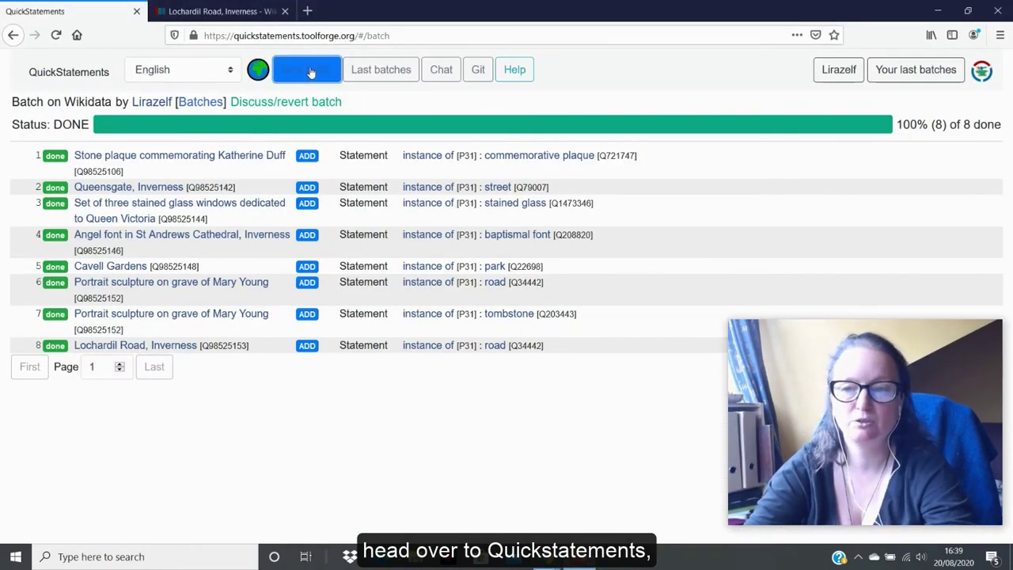
left_click(111, 183)
key("ctrl+v")
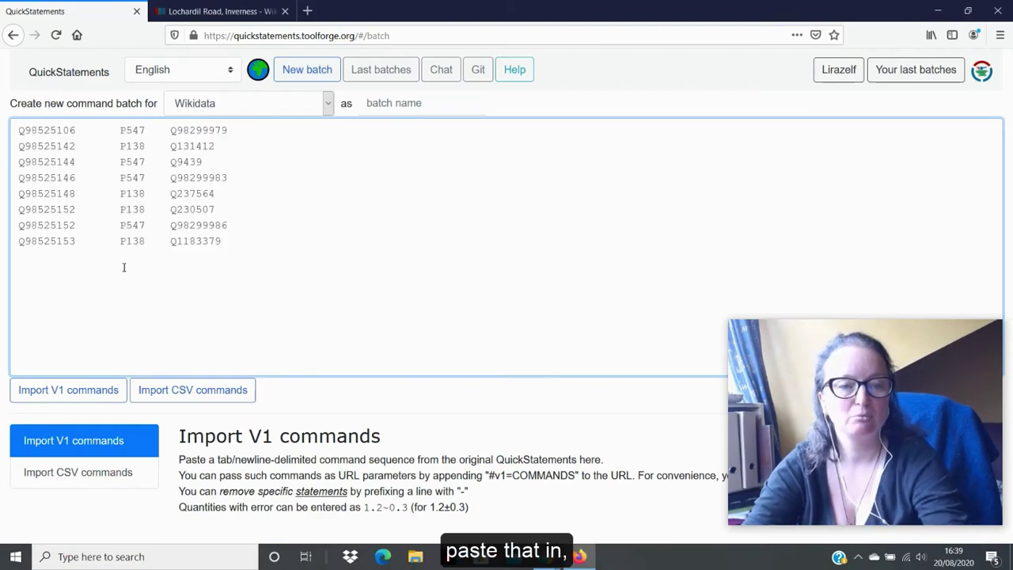
left_click(57, 395)
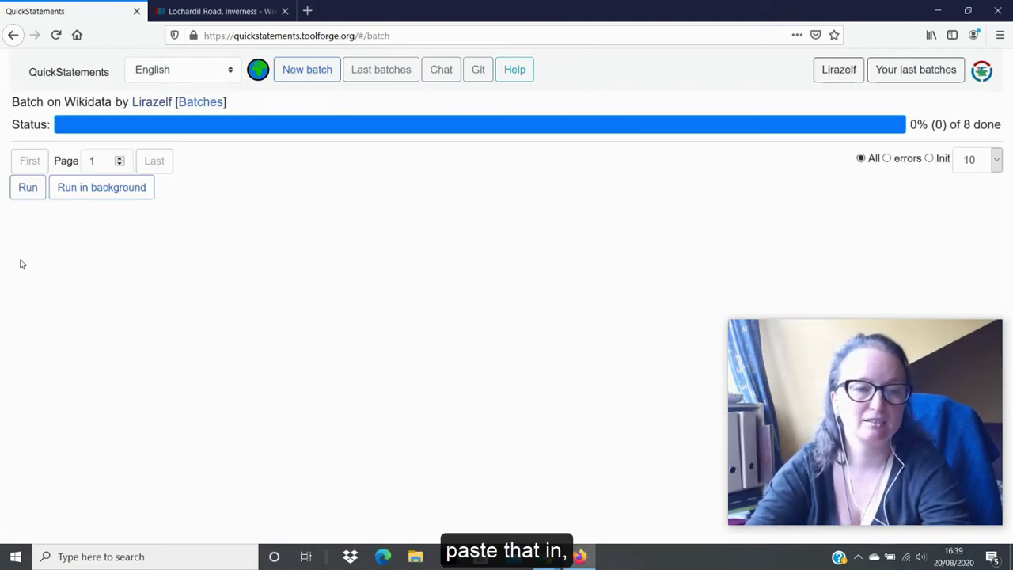
left_click(27, 393)
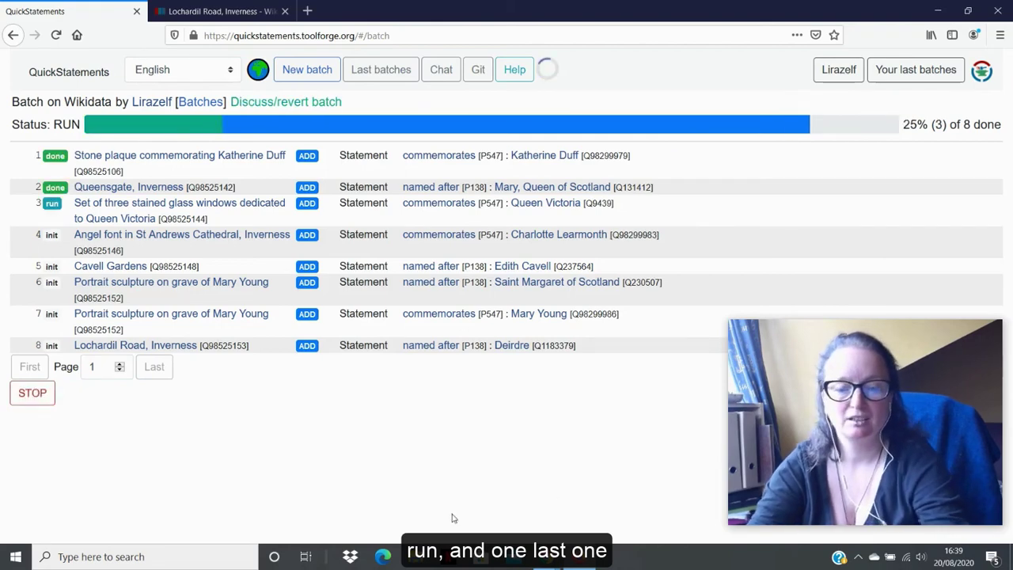
- Return to the spreadsheet and copy the P625 statements in A1:C8 of the coordinate location sheet
key("alt+Tab")
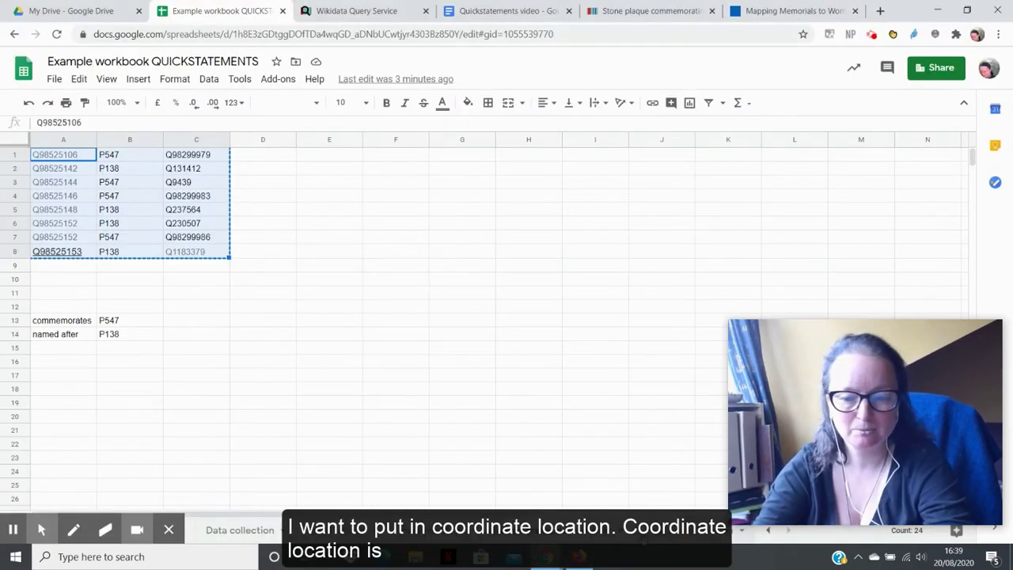
key("ctrl+Page_Down")
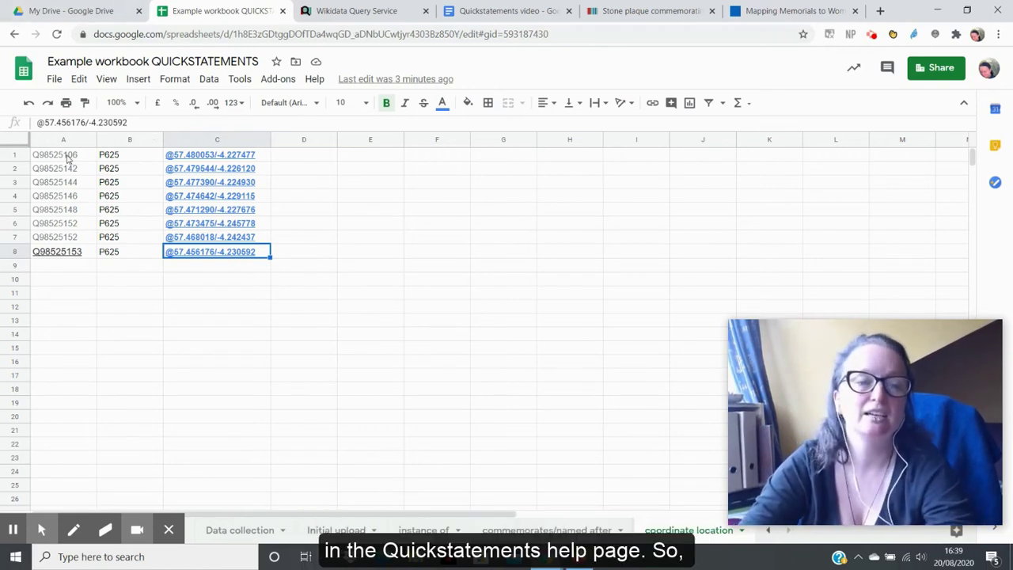
left_click_drag(68, 159, 243, 280)
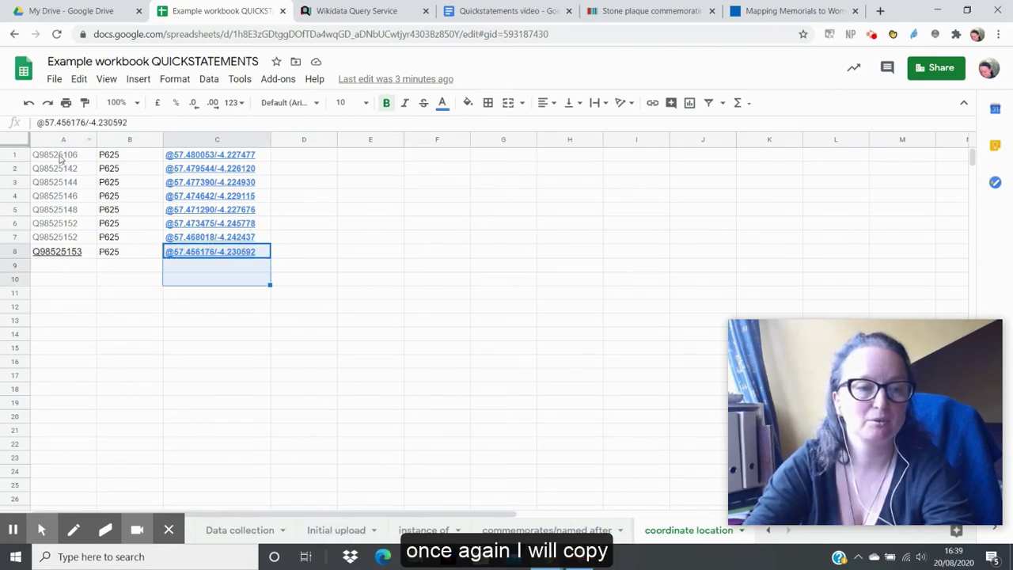
left_click_drag(57, 155, 221, 253)
left_click(221, 253)
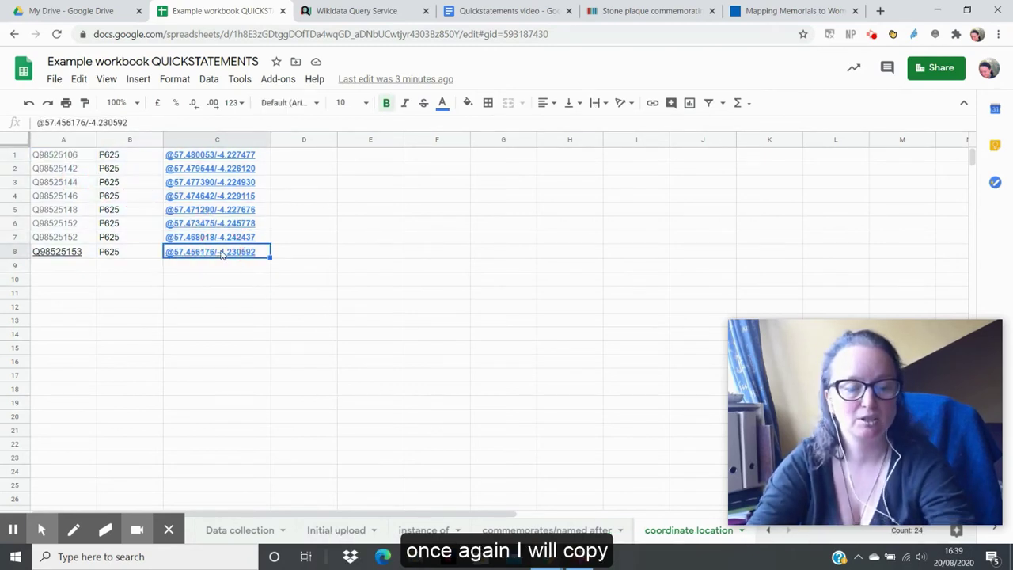
key("ctrl+c")
left_click_drag(86, 156, 222, 262)
key("ctrl+c")
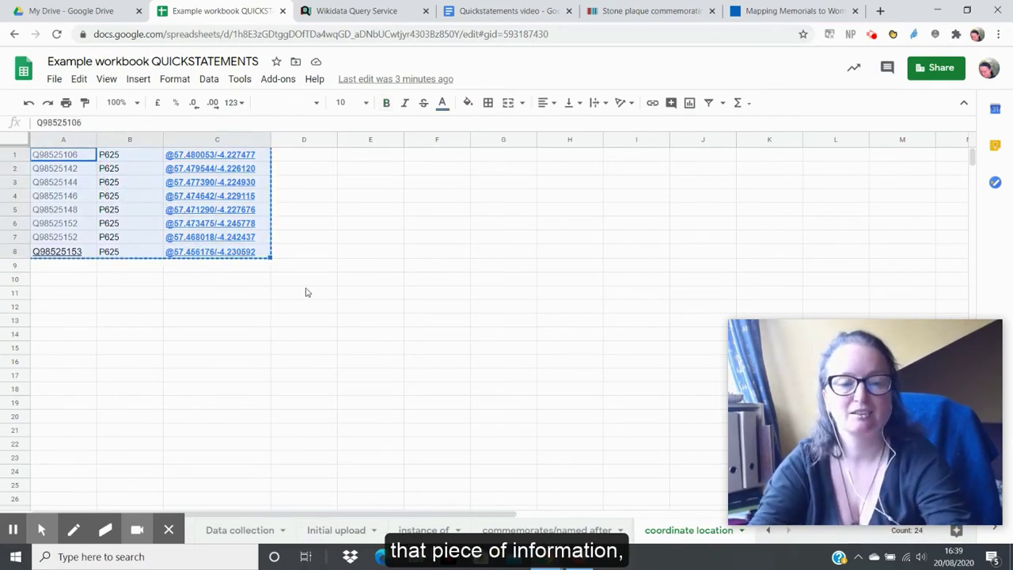
- Switch to Firefox, reload the QuickStatements start page at quickstatements.toolforge.org and open a new empty Wikidata batch
key("alt+Tab")
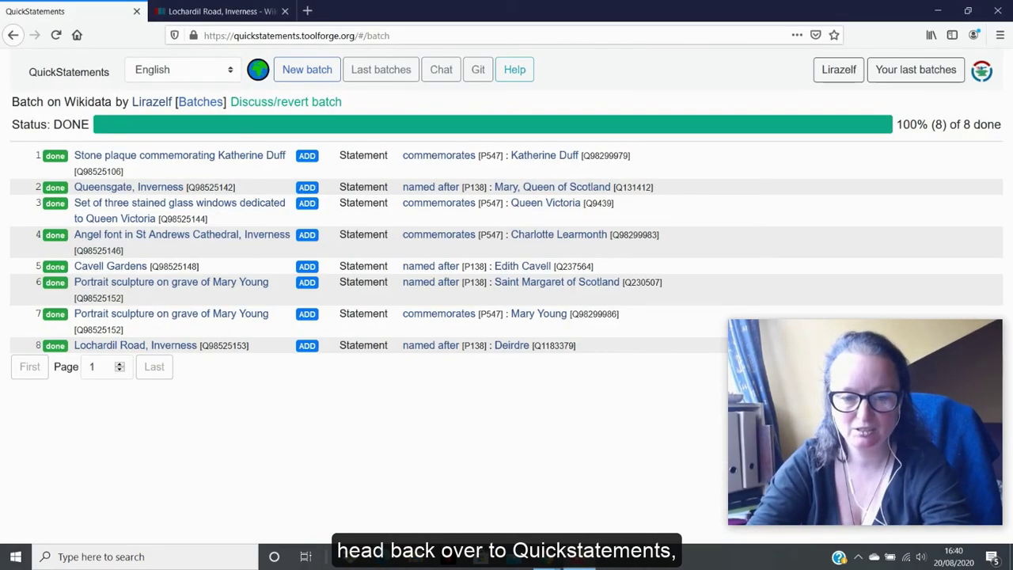
left_click(289, 71)
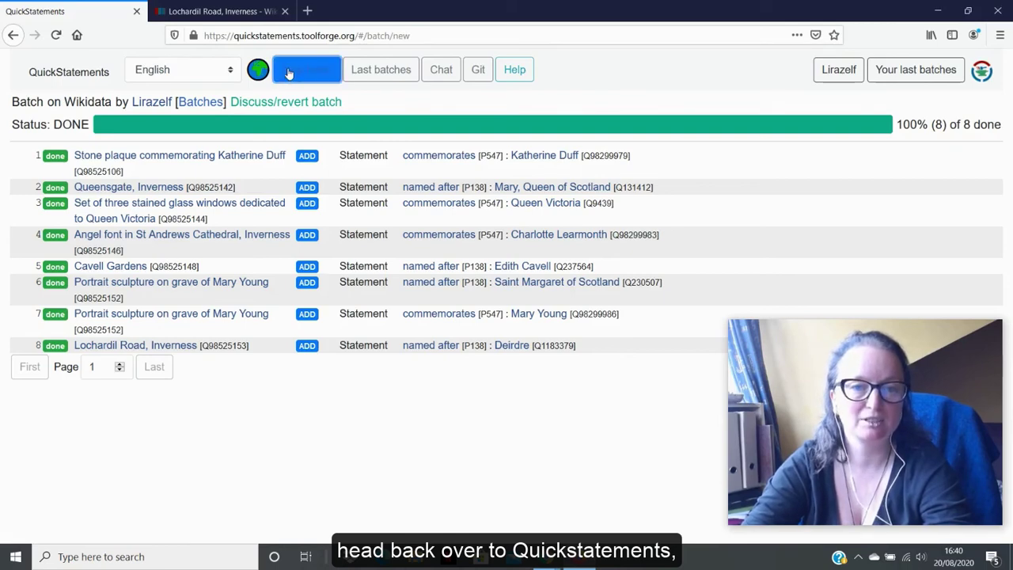
left_click_drag(410, 36, 359, 34)
key("BackSpace")
key("Return")
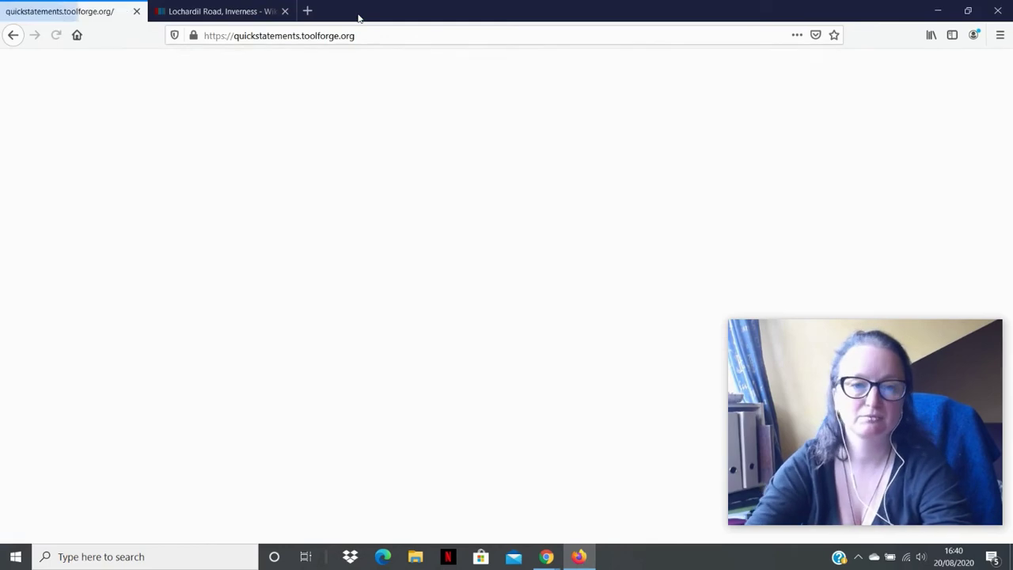
left_click(195, 181)
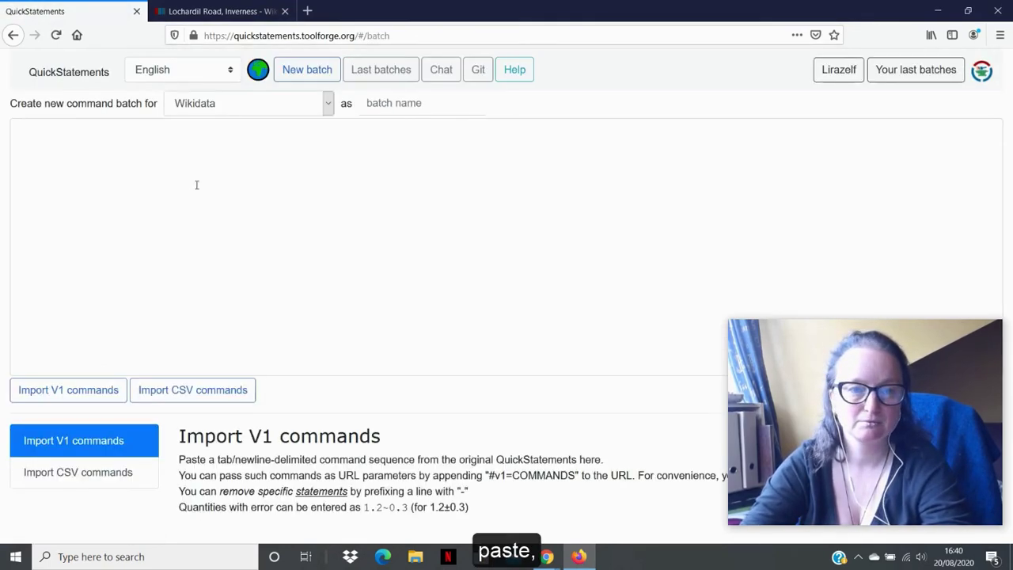
- Import the copied P625 coordinate location statements as V1 commands and run the batch
left_click(79, 210)
key("ctrl+v")
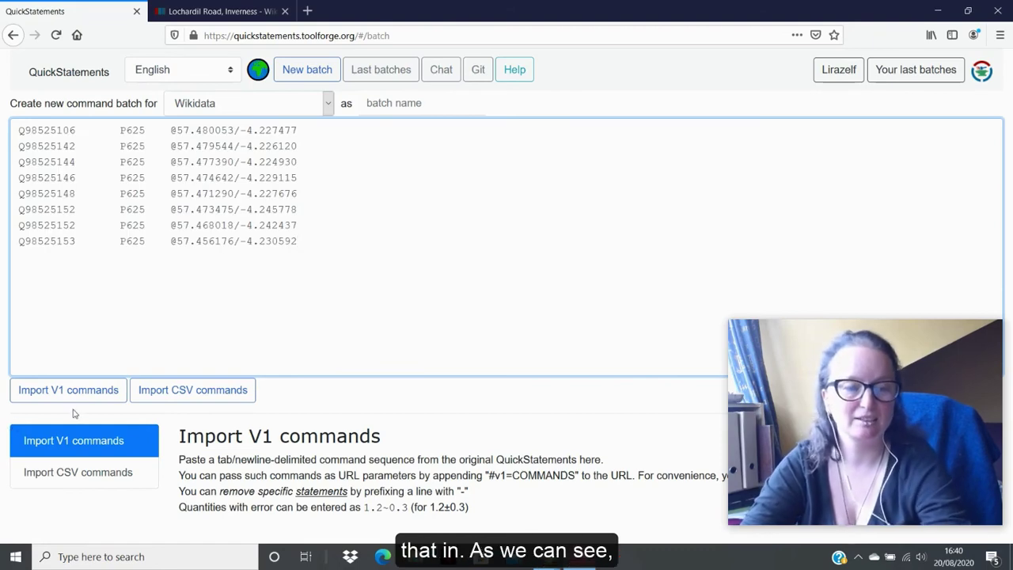
left_click(68, 390)
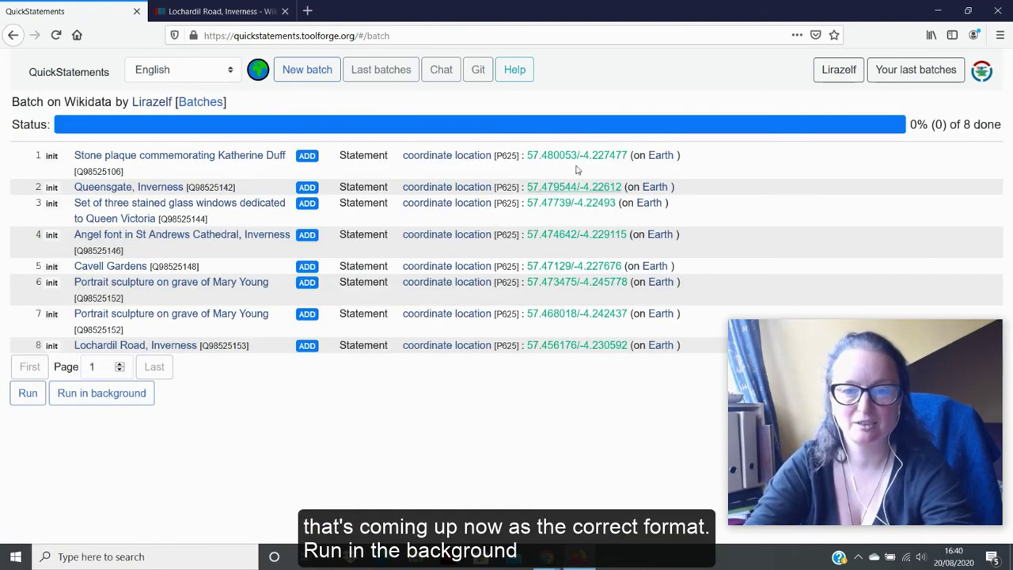
left_click(28, 394)
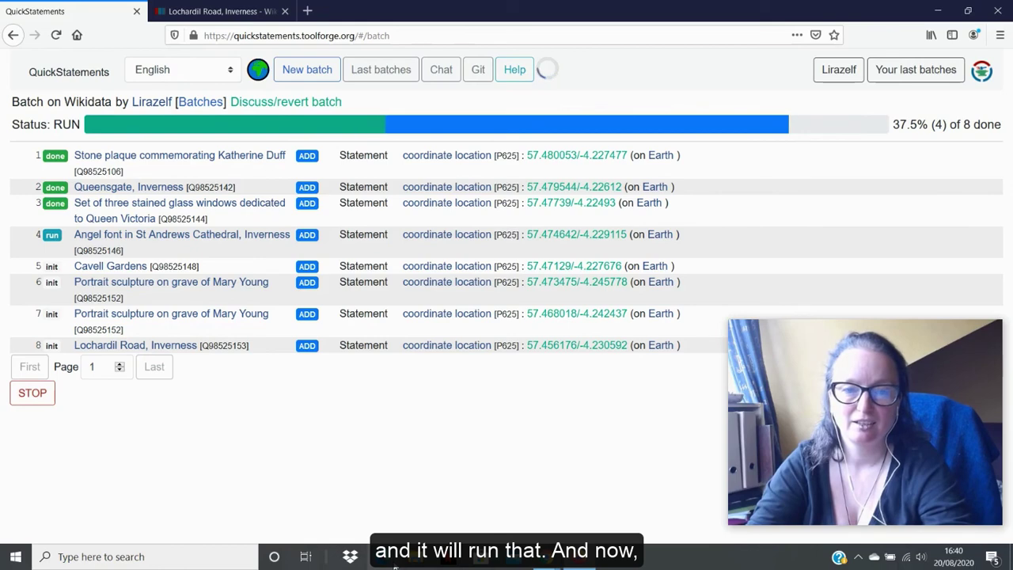
- Reload the Lochardil Road, Inverness item on Wikidata and examine its instance-of, named-after and country statements and its identifiers
left_click(221, 11)
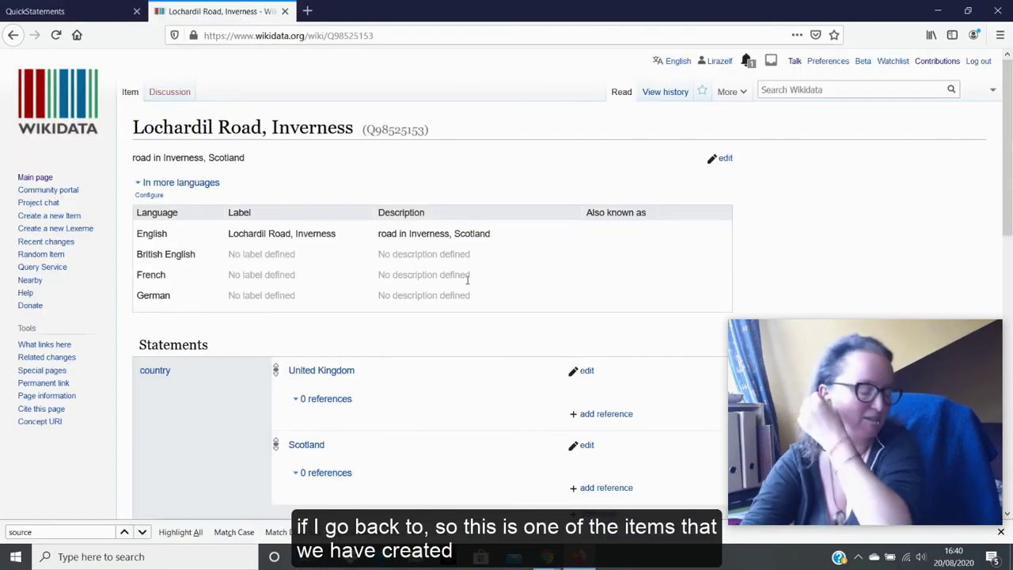
left_click(57, 35)
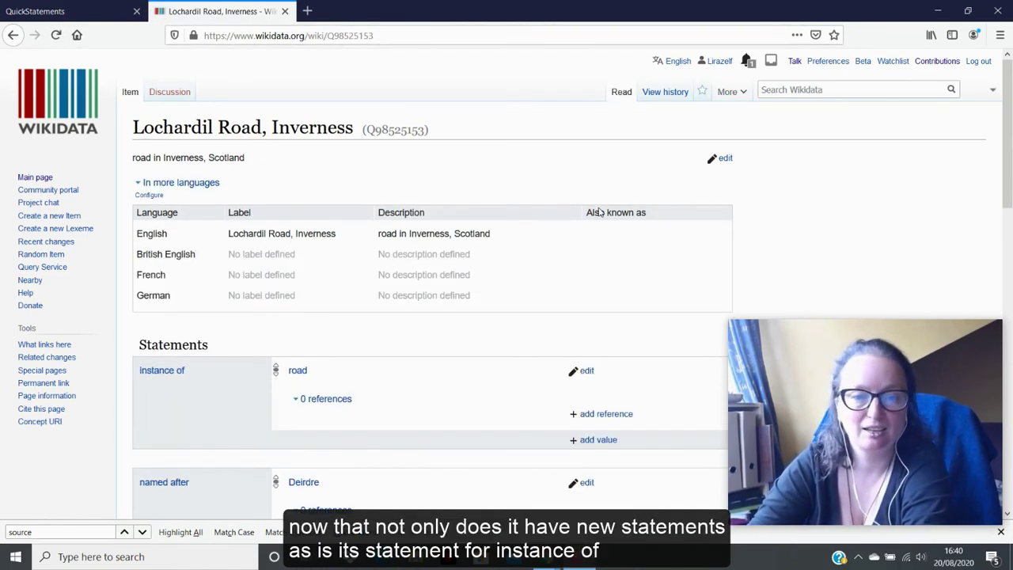
scroll(599, 212, "down", 5)
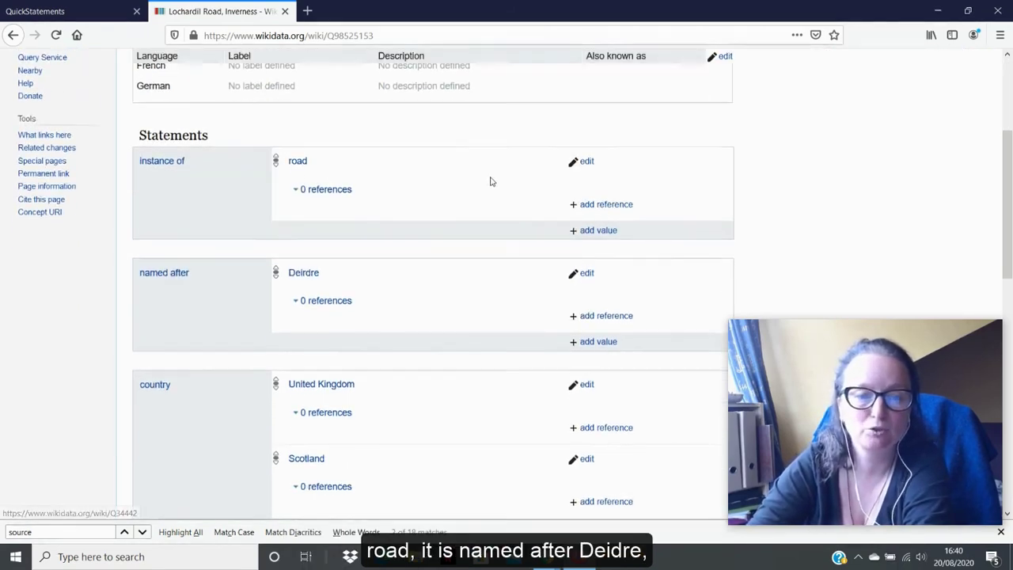
scroll(400, 190, "down", 3)
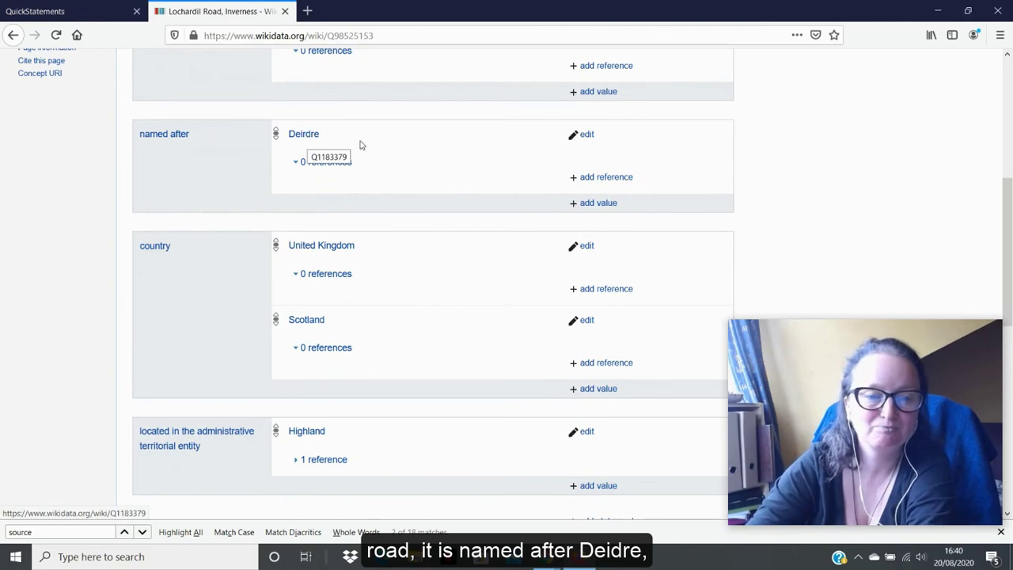
scroll(406, 259, "down", 2)
scroll(406, 259, "down", 8)
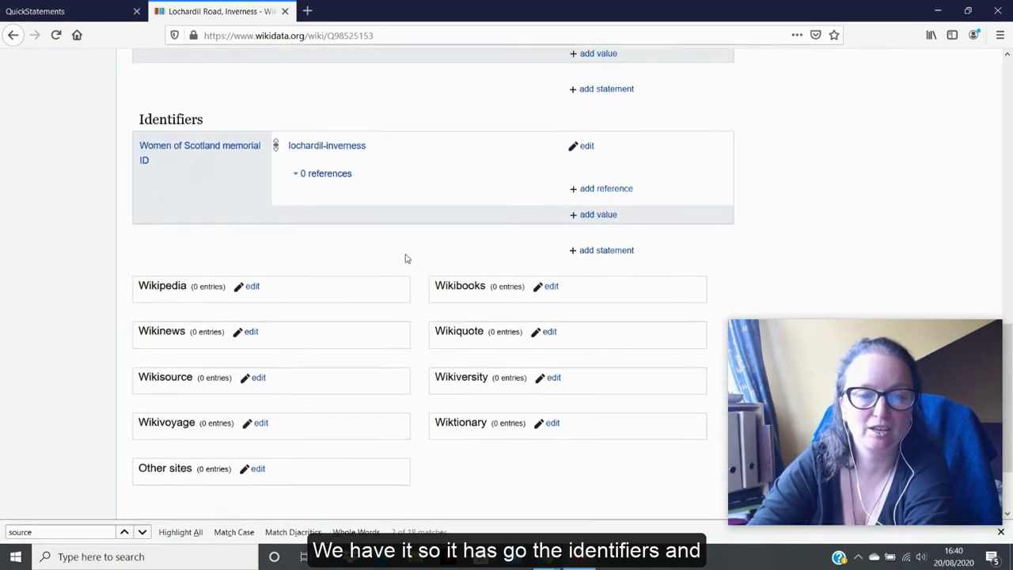
- Expand the reference on the item's Highland location statement and read its reference URL and the Women of Scotland memorial ID
scroll(451, 162, "up", 4)
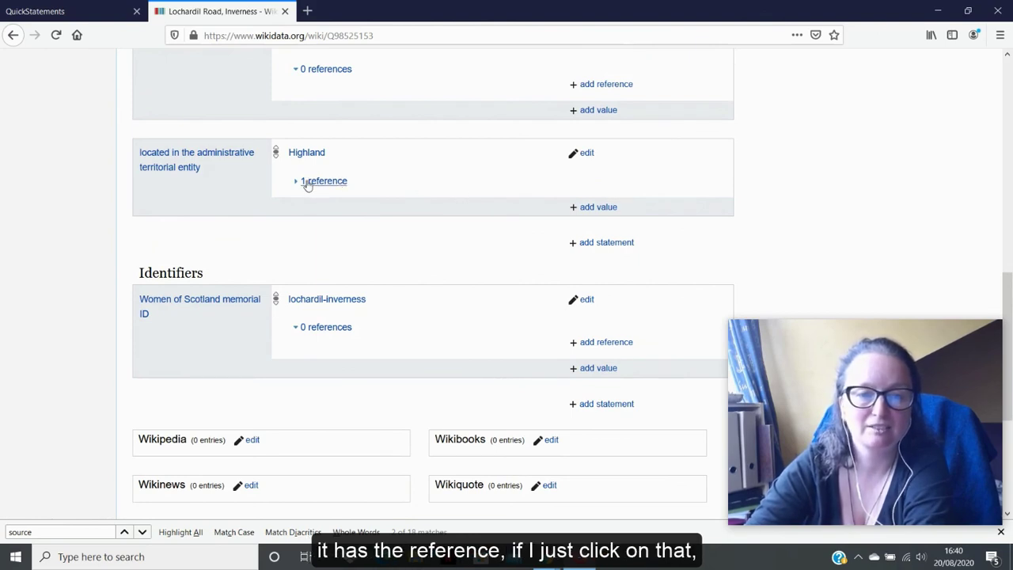
left_click(308, 182)
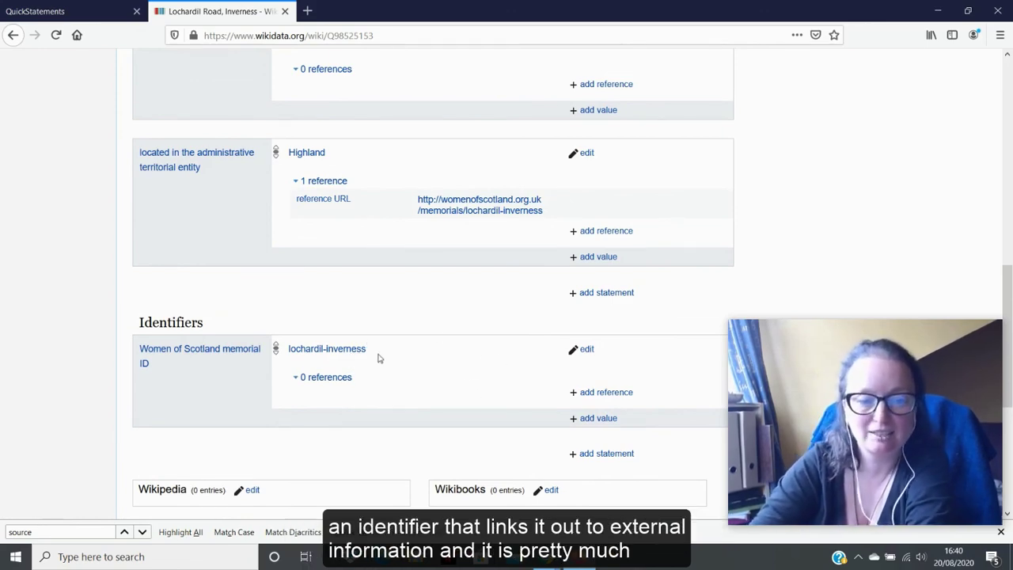
scroll(554, 362, "up", 15)
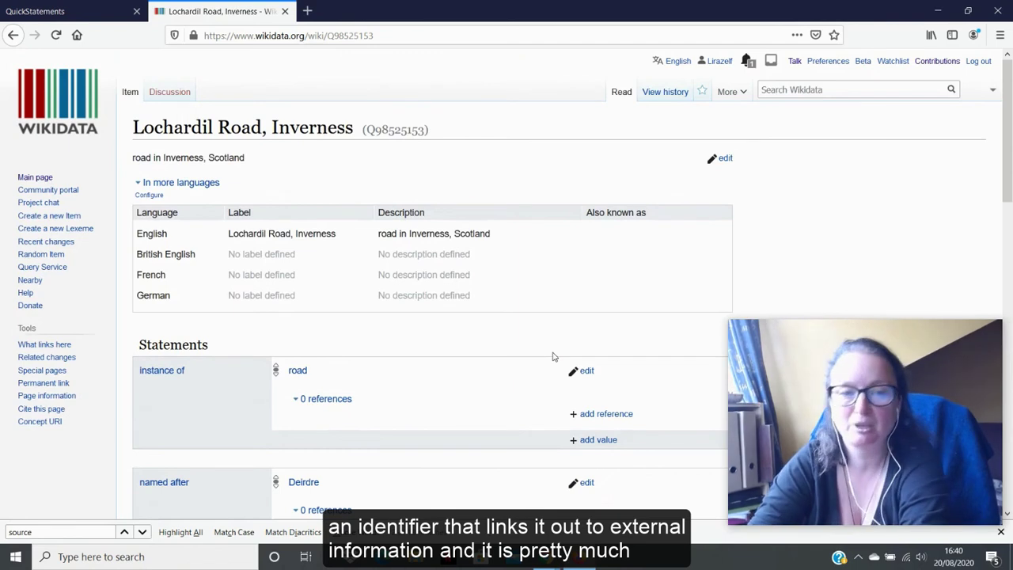